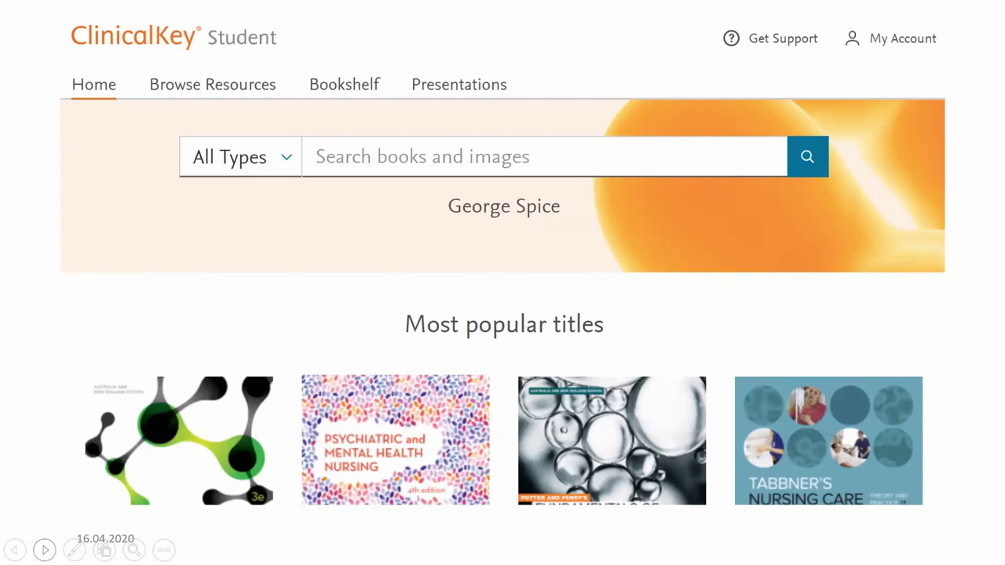
End the slide show and switch to the ClinicalKey Student login page in Chrome.
key(Escape)
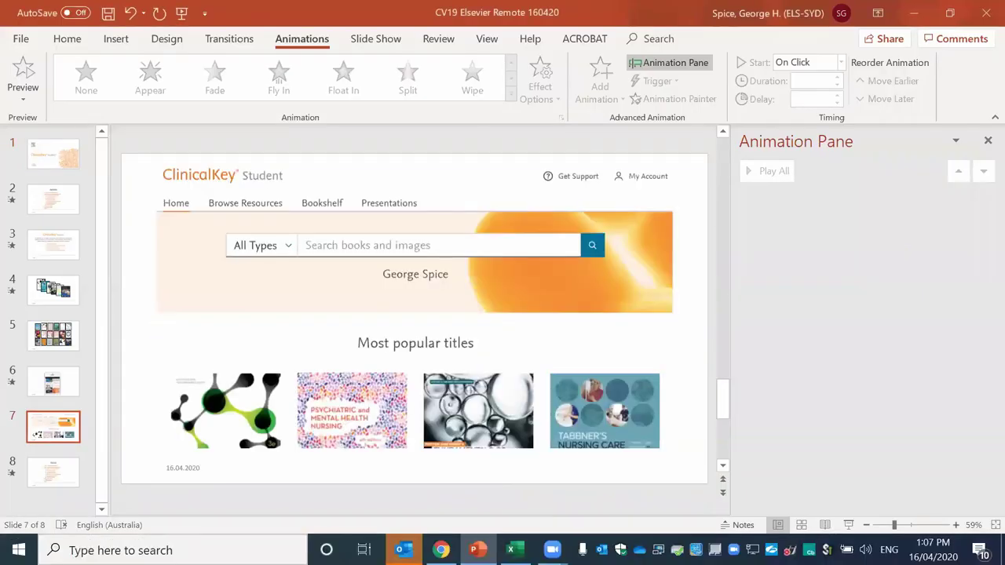
mouse_move(441, 550)
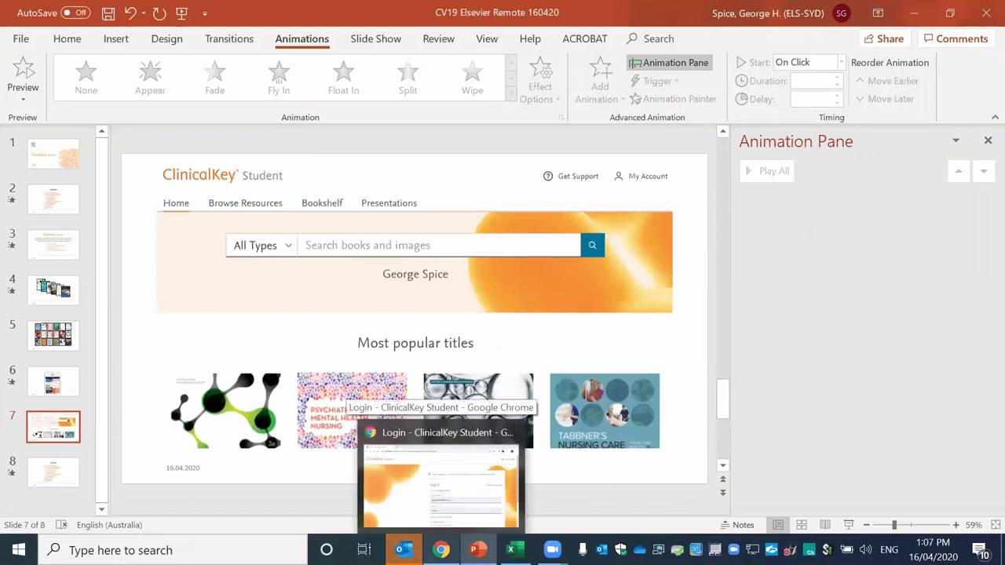
click(439, 483)
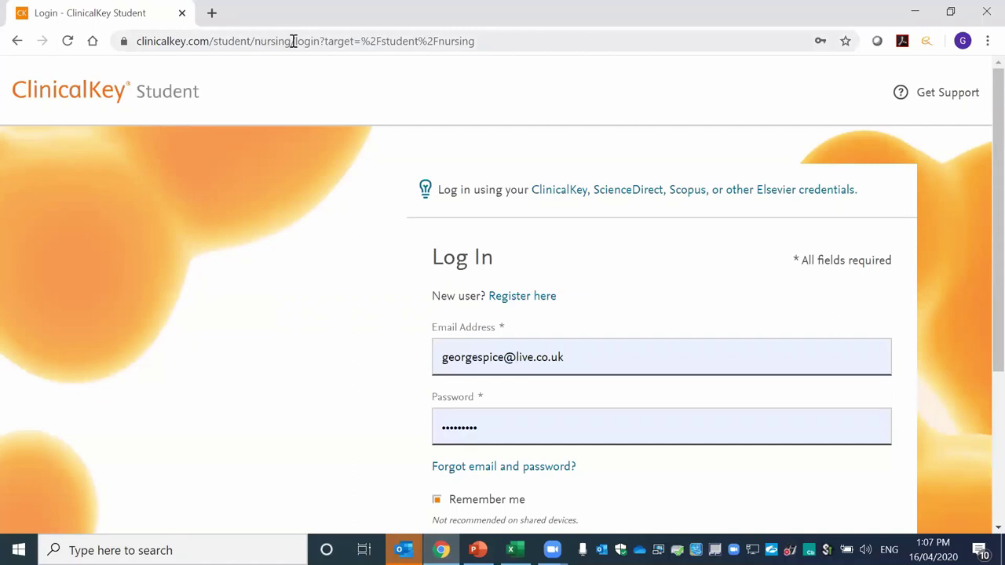
Shorten the web address to clinicalkey.com/student/nursing and load it.
drag(292, 41, 541, 48)
key(BackSpace)
key(Return)
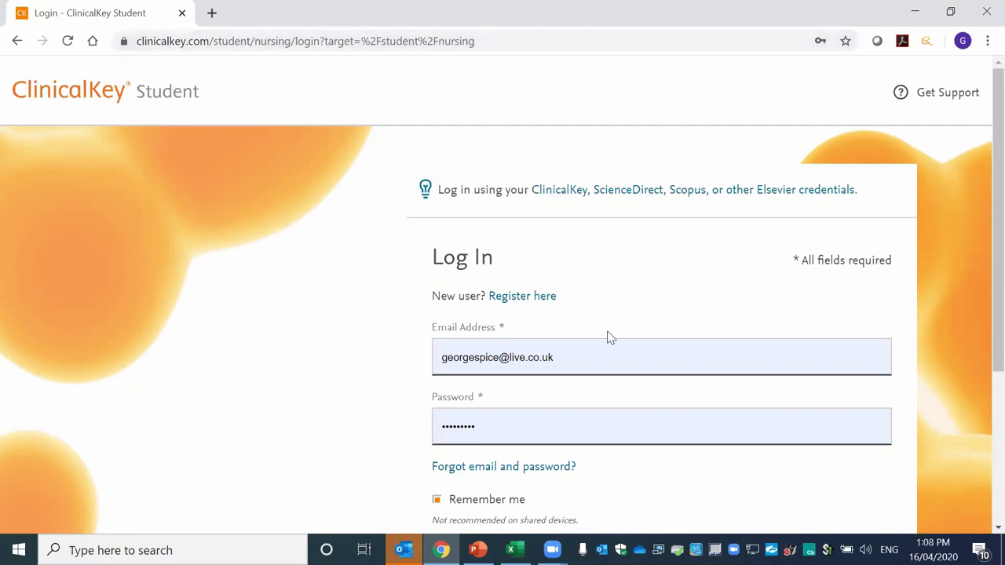
Open the new-user registration form and look through its fields down to the terms and registration ID option.
click(522, 296)
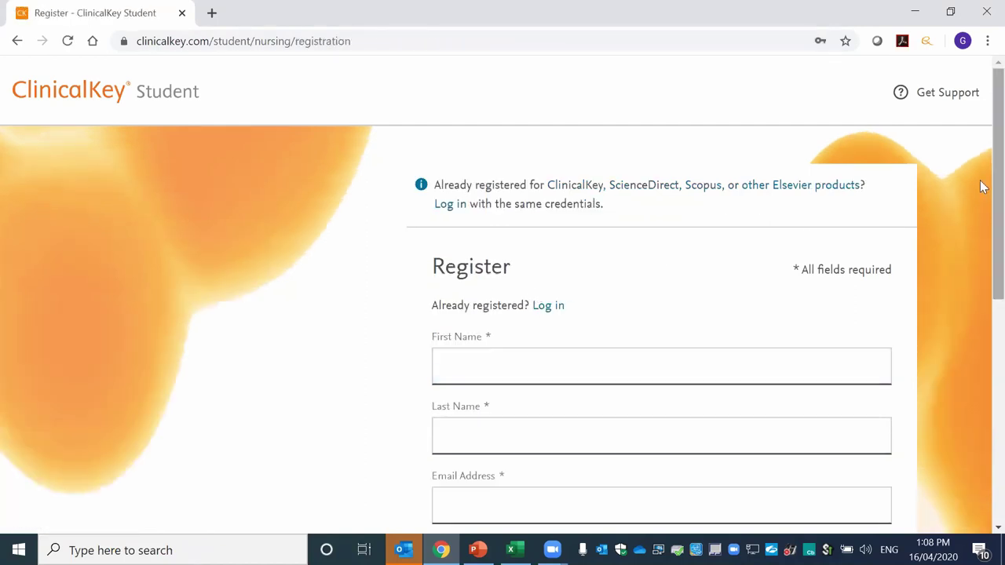
scroll(981, 204, down, 1)
scroll(981, 228, down, 3)
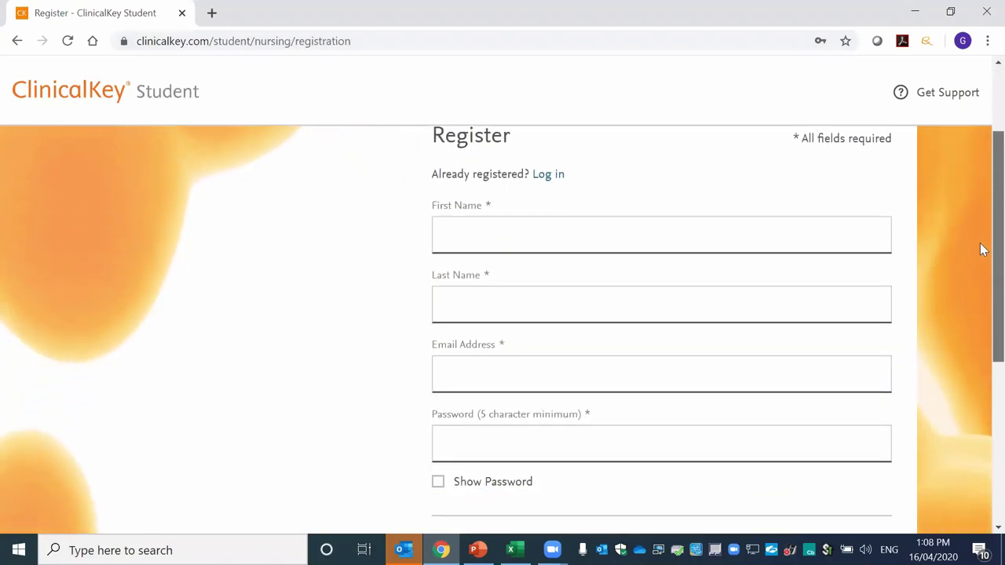
scroll(981, 271, down, 2)
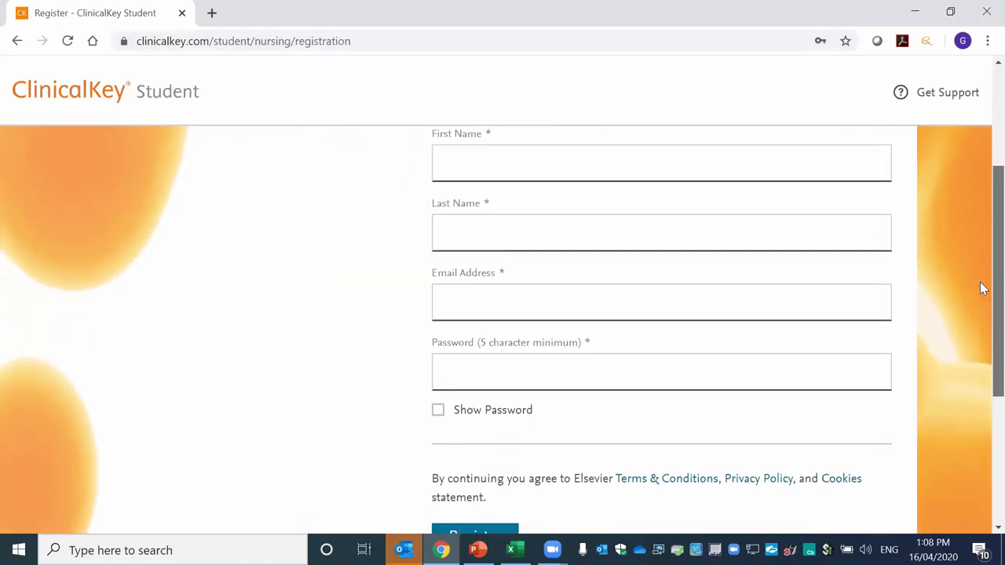
scroll(979, 310, down, 2)
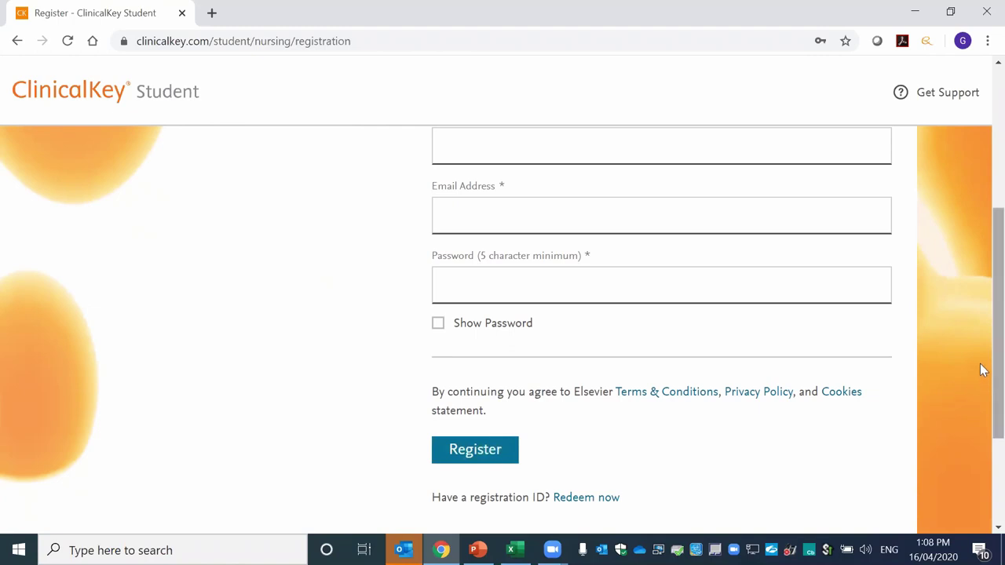
drag(981, 369, 981, 201)
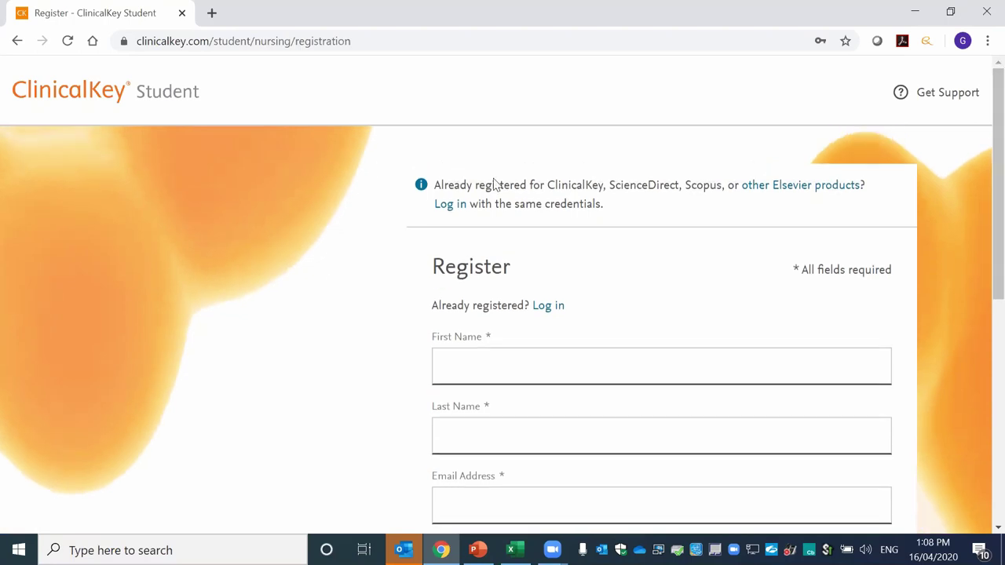
Change the ending of the web address to student/nursing/register and load the Registration ID redemption page.
click(375, 45)
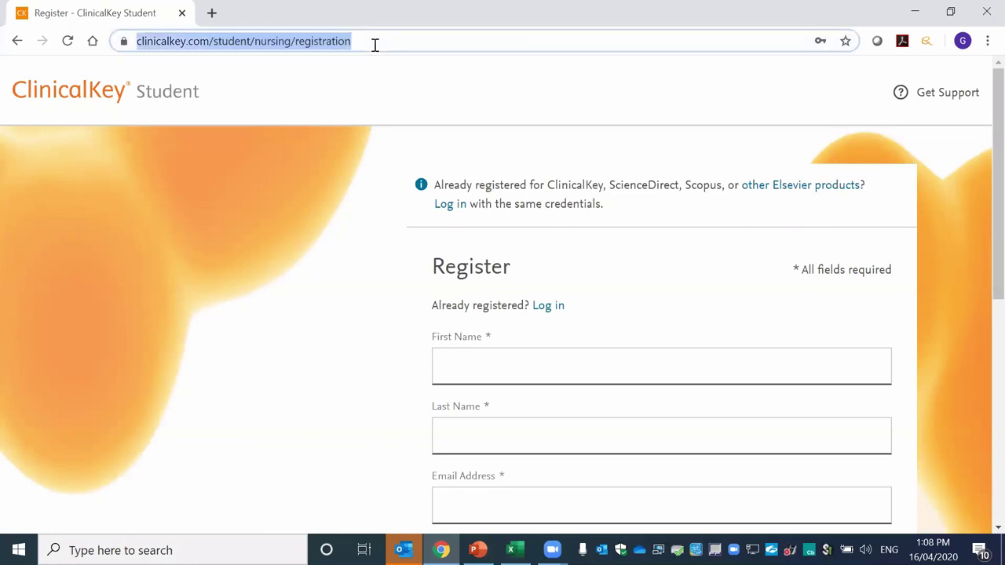
click(377, 43)
drag(411, 41, 369, 45)
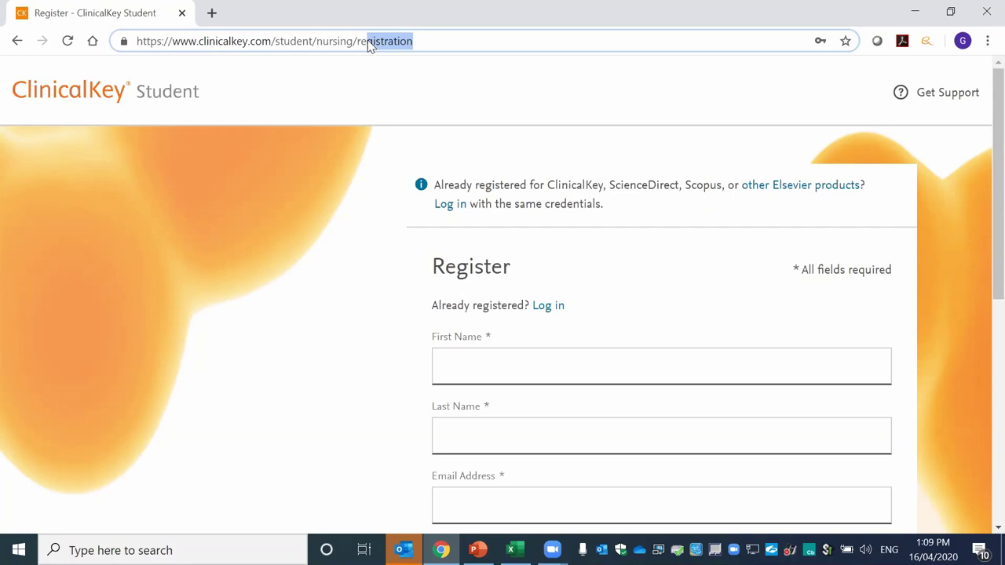
text(gister)
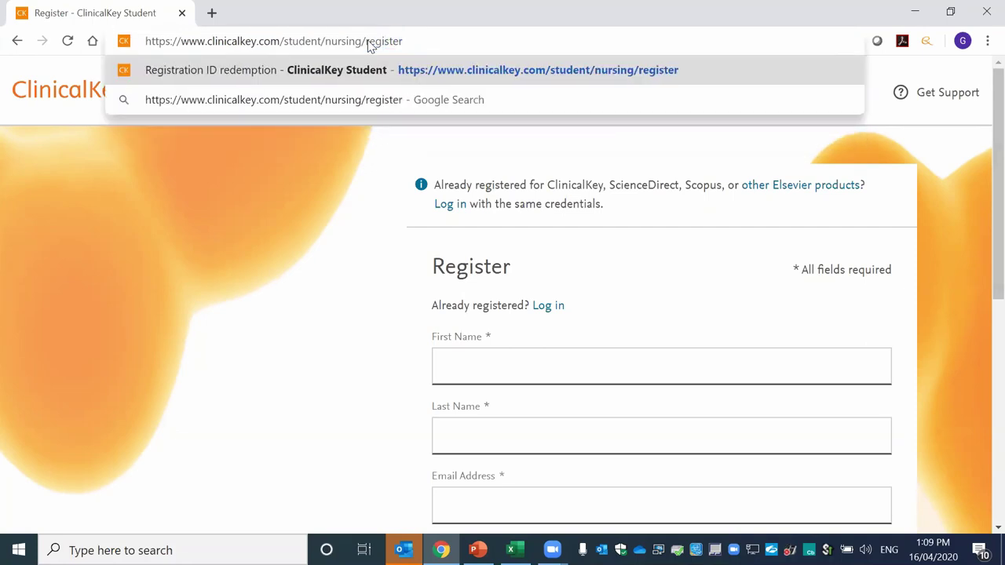
key(Return)
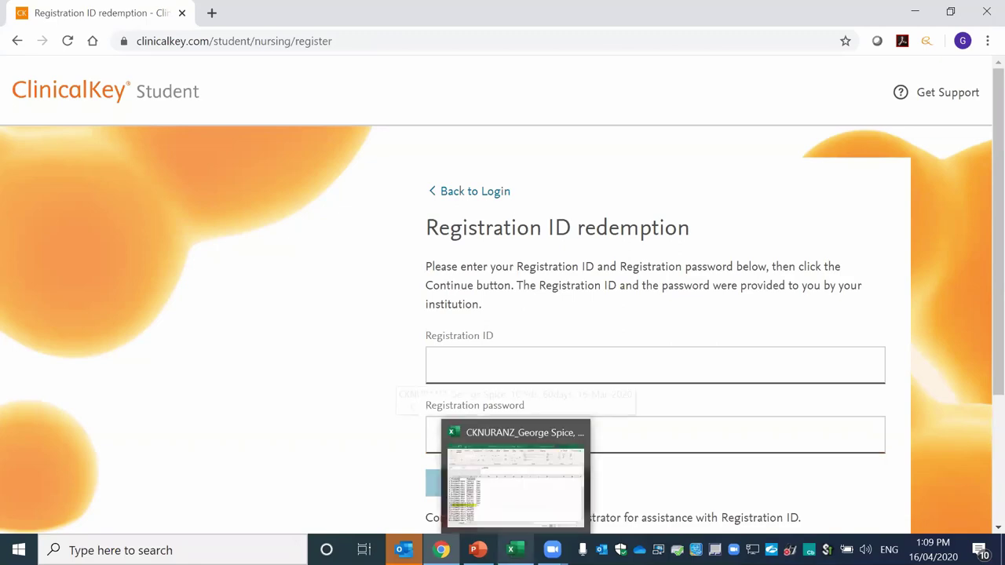
Switch to the Excel credentials workbook and copy the unused credential and password in cells A14:B14.
click(512, 549)
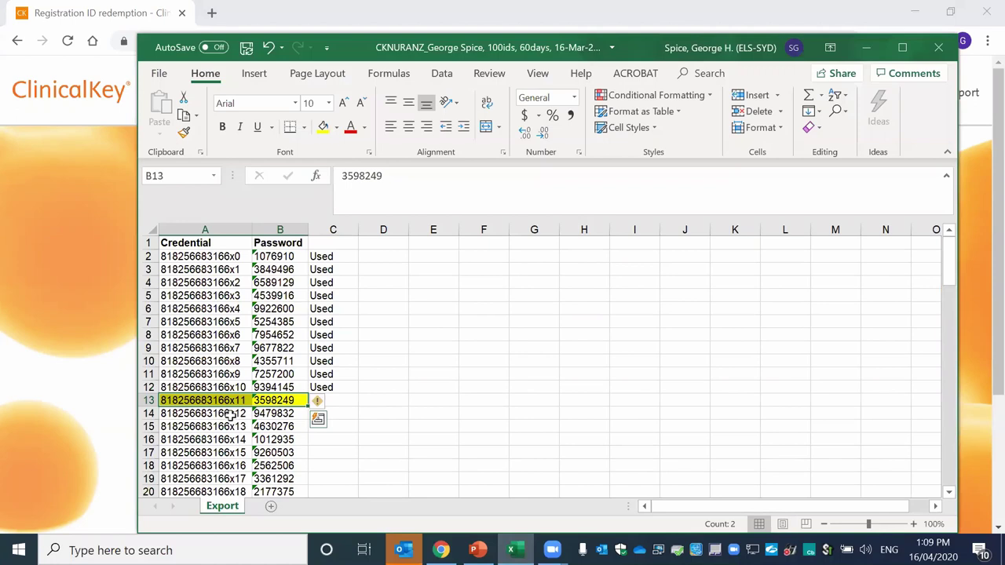
drag(224, 413, 270, 413)
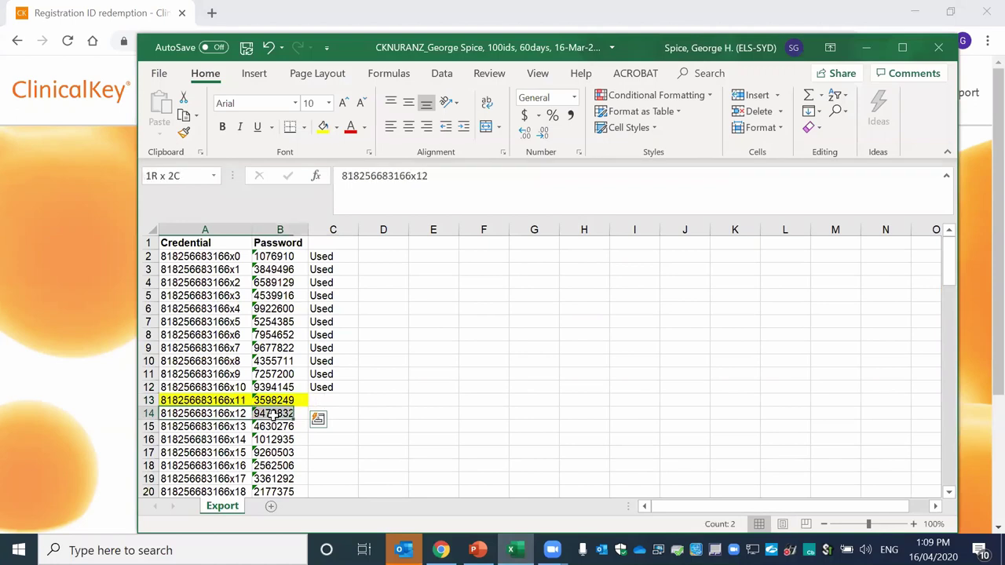
key(ctrl+c)
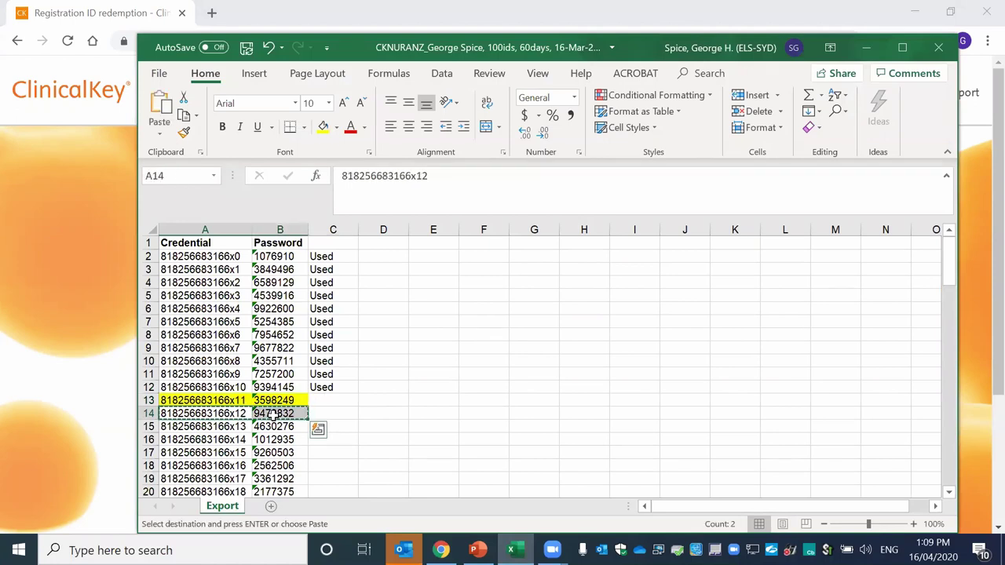
Return to Chrome, paste the copied registration ID and registration password into their respective fields, and submit the redemption form.
click(983, 283)
click(690, 350)
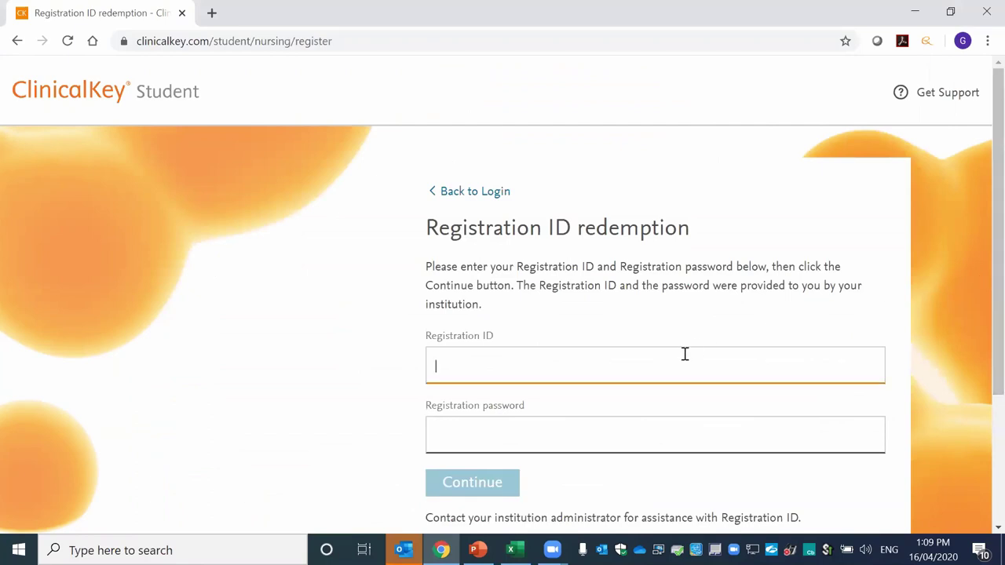
key(ctrl+v)
key(ctrl+shift+Left)
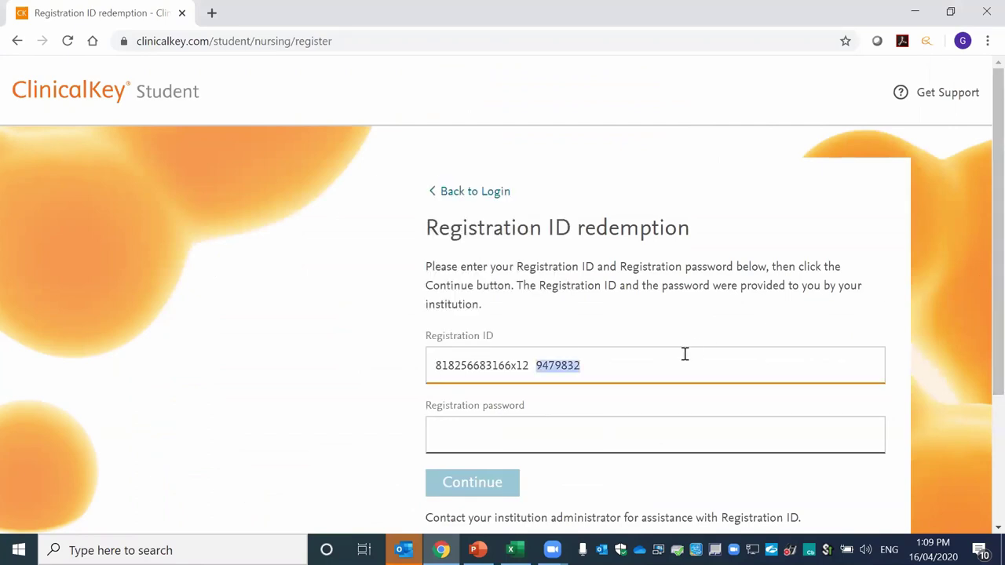
key(ctrl+x)
key(Tab)
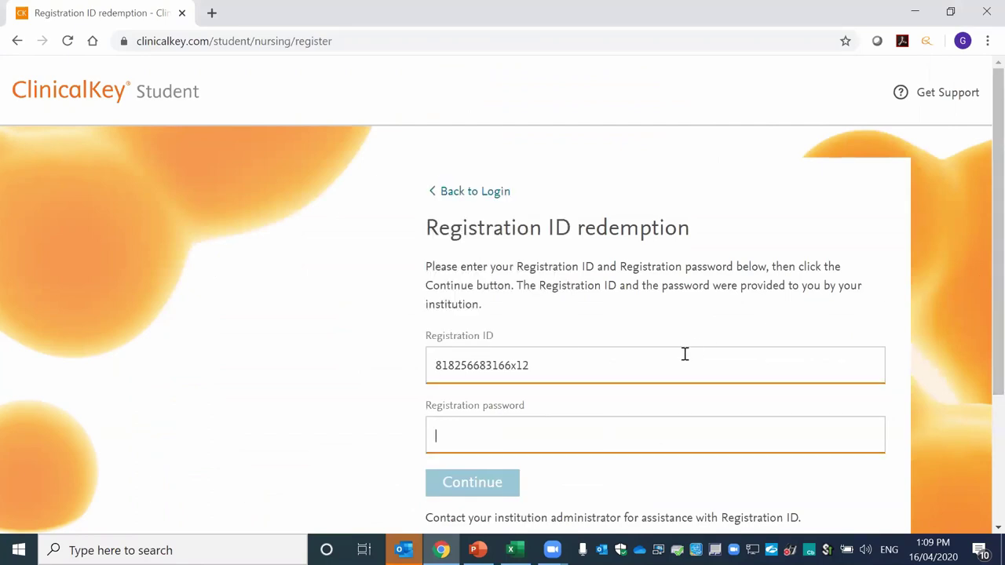
key(ctrl+v)
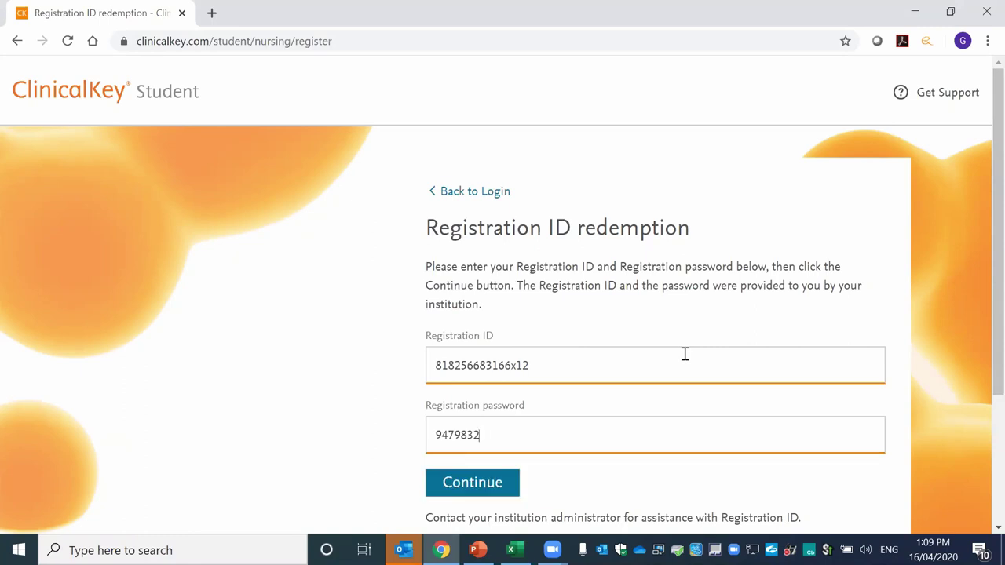
key(Return)
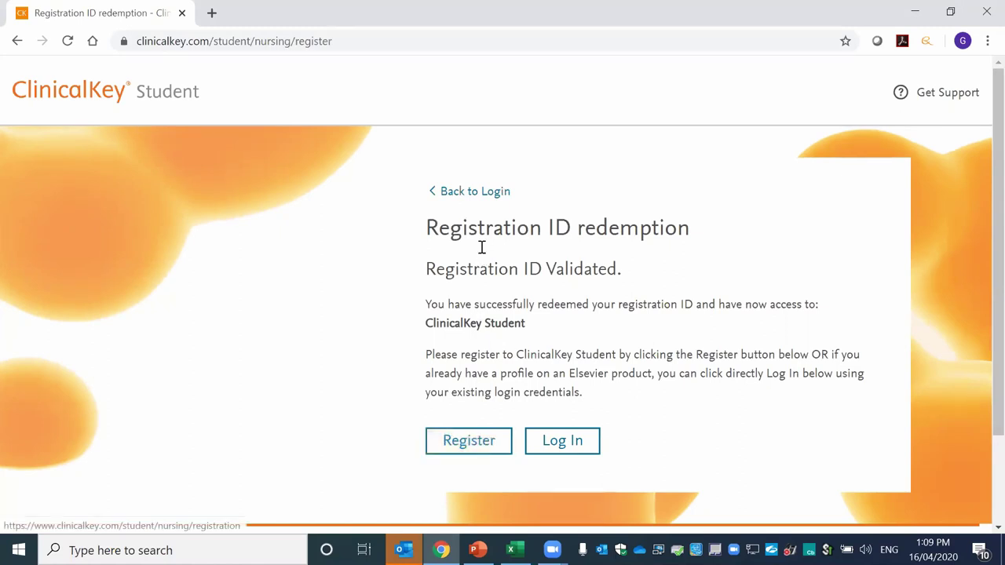
Go back to the login page and review the list of Elsevier products that share credentials with ClinicalKey Student.
click(486, 197)
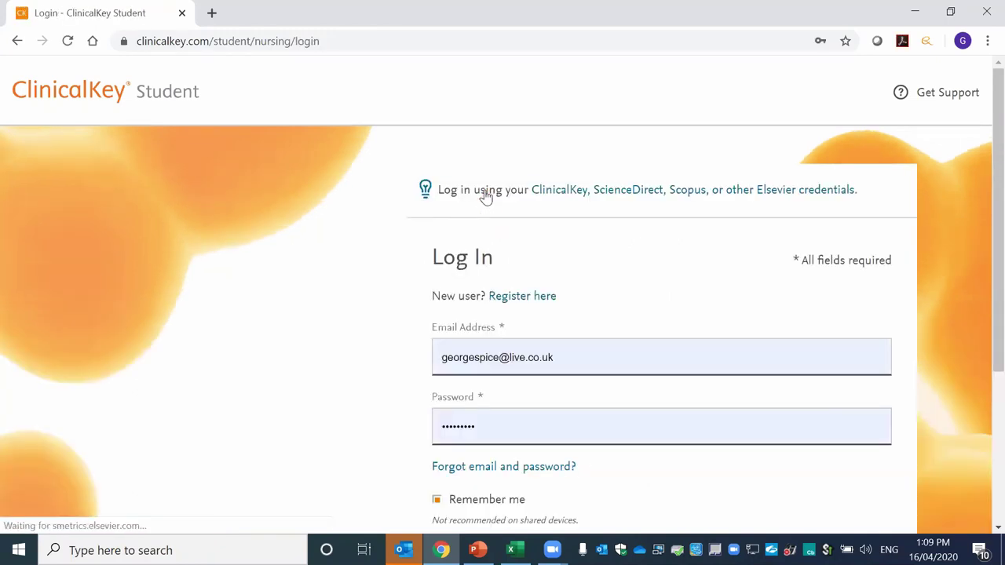
click(584, 191)
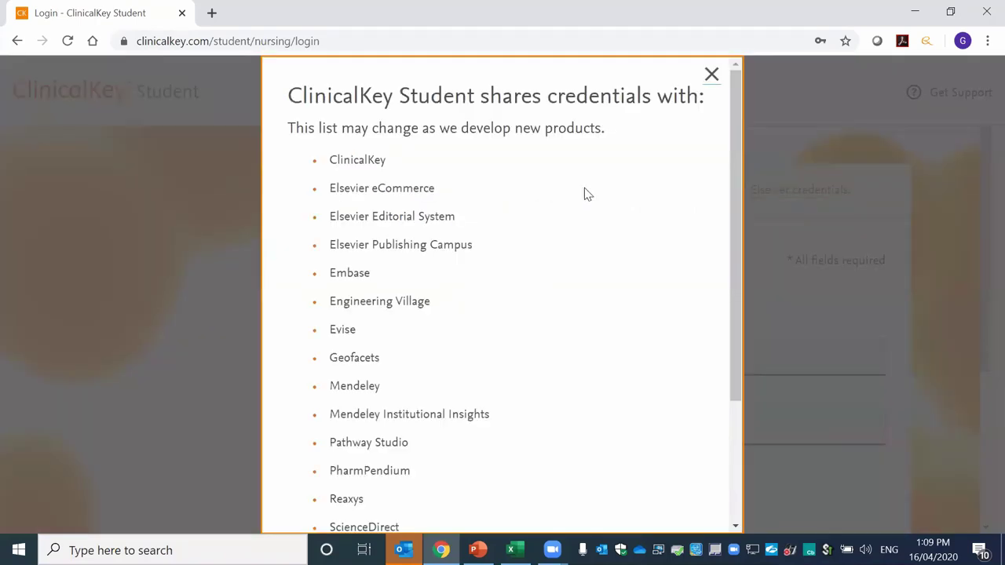
drag(732, 158, 732, 289)
scroll(734, 228, up, 3)
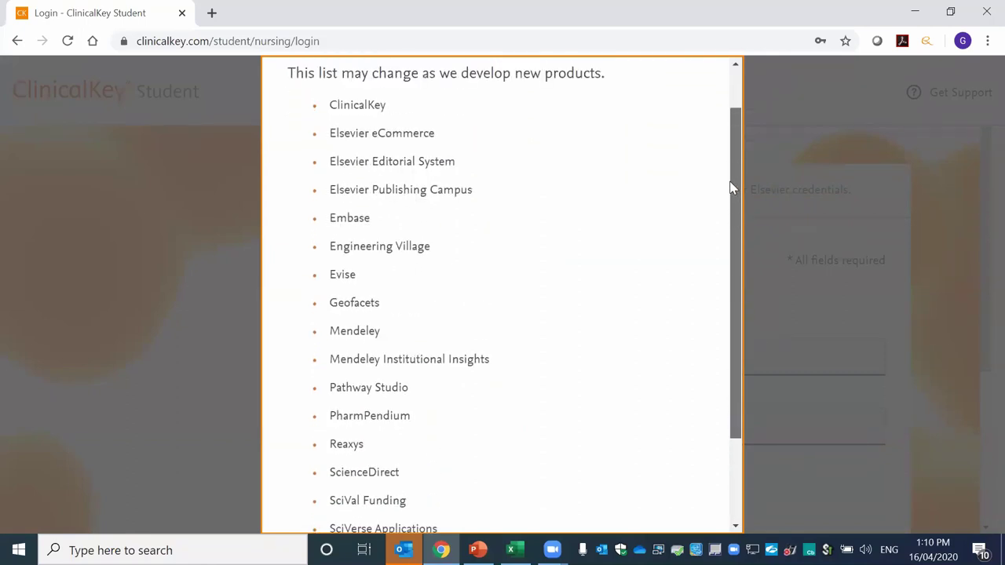
click(711, 76)
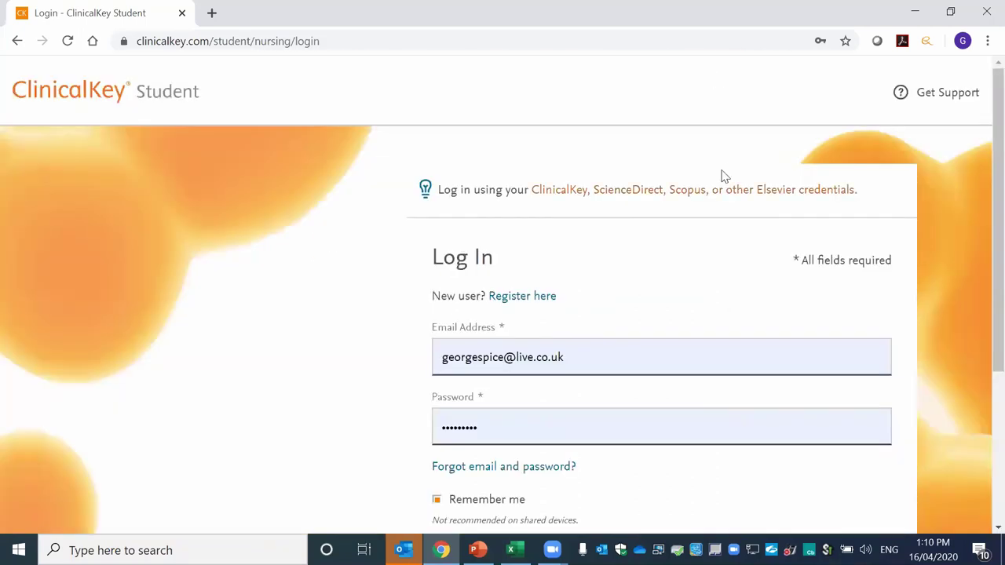
Log in with the saved credentials and continue with ClinicalKey Student Nursing Special Access, Australia Foundation + Ancillary Packages as the organization.
scroll(694, 222, down, 3)
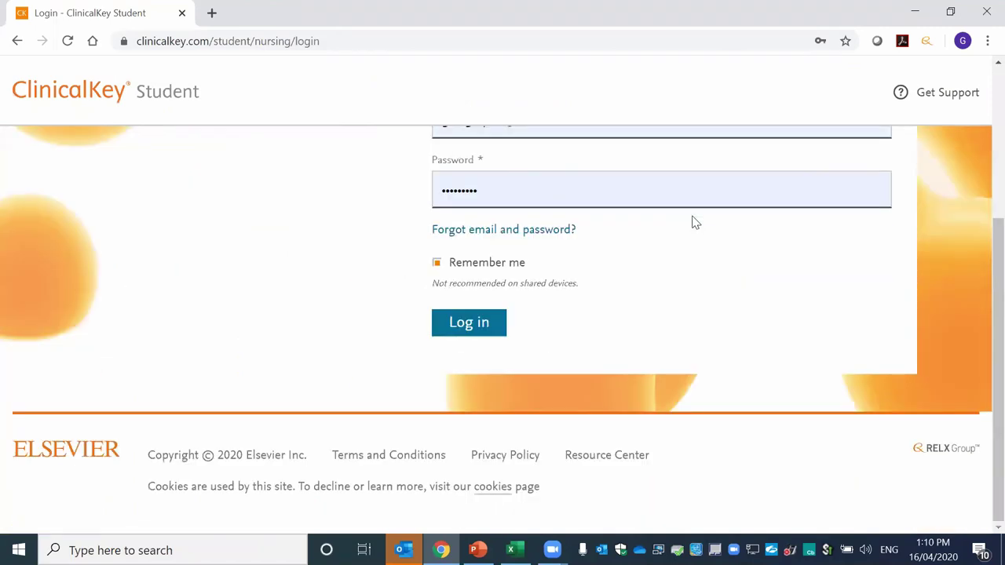
click(487, 324)
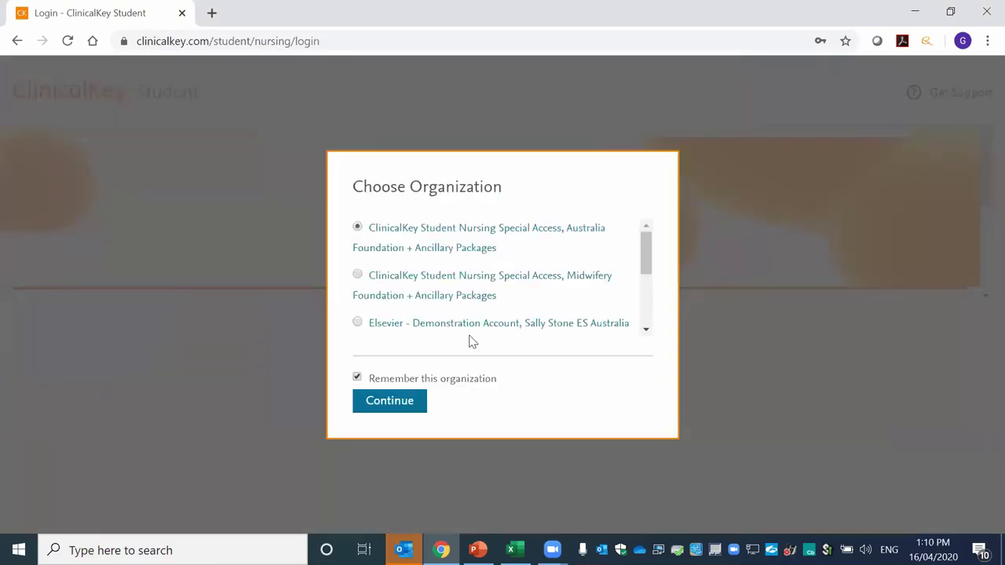
click(386, 401)
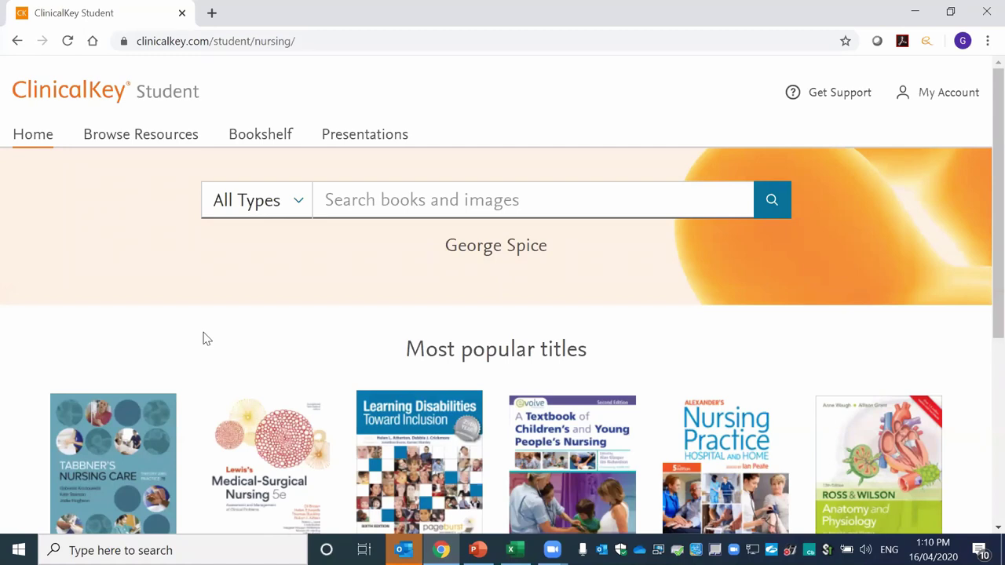
Open the list of book resources and filter it by the title text "Understan".
click(389, 204)
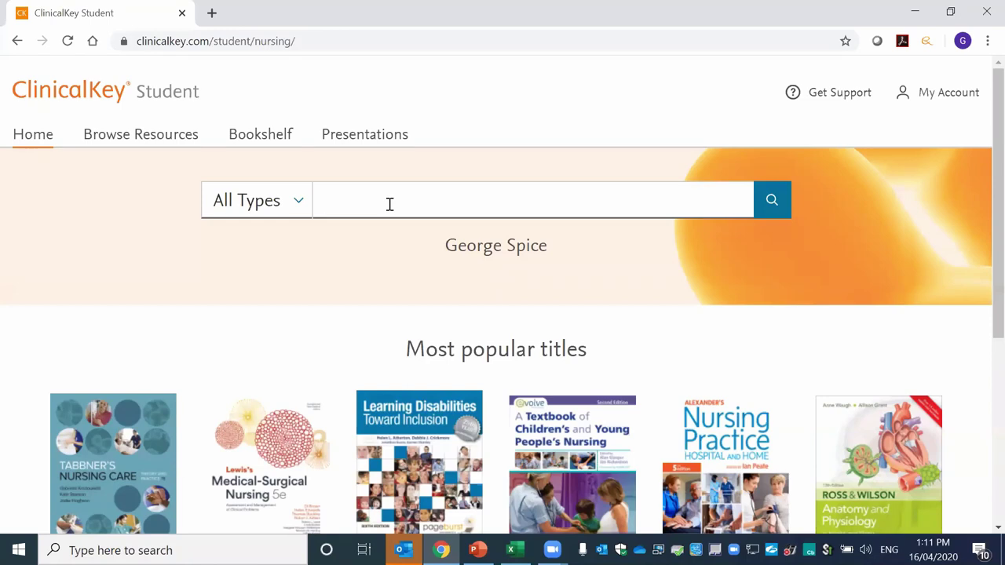
click(164, 136)
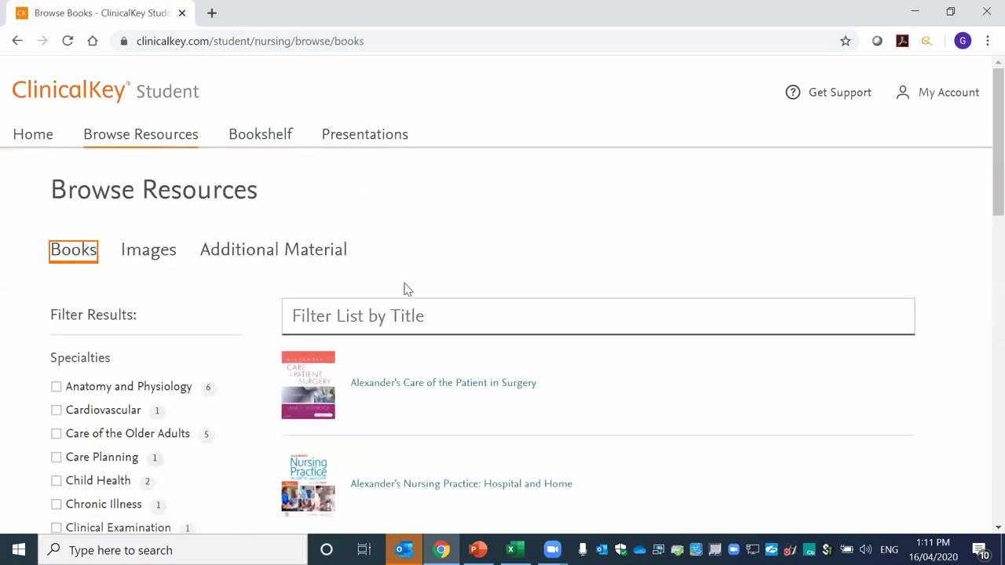
click(410, 312)
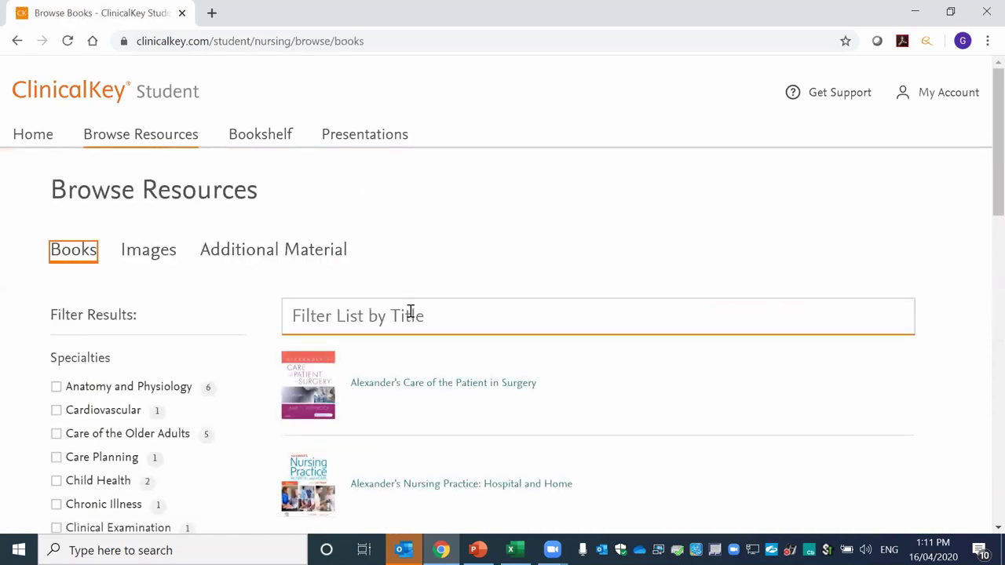
click(410, 312)
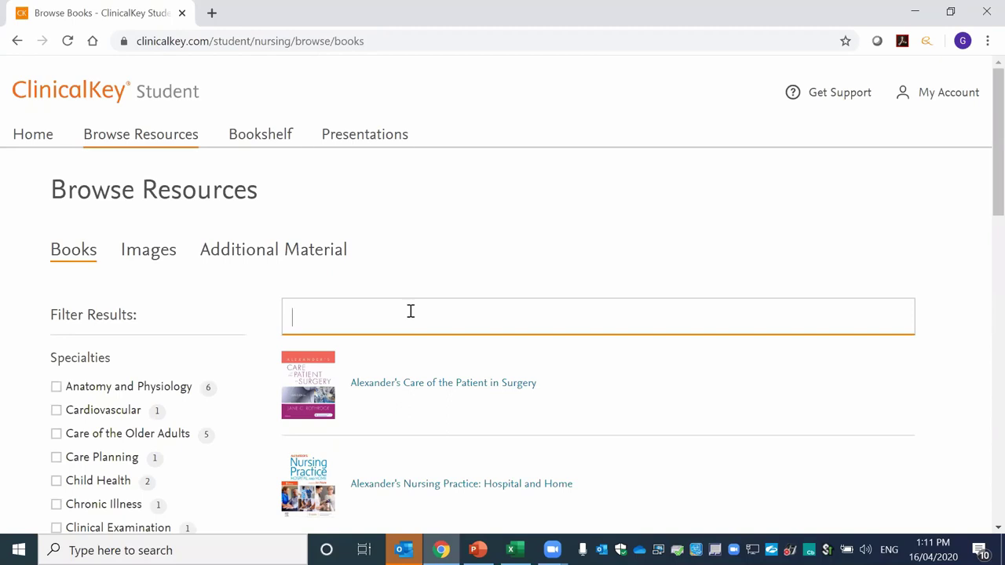
text(Under)
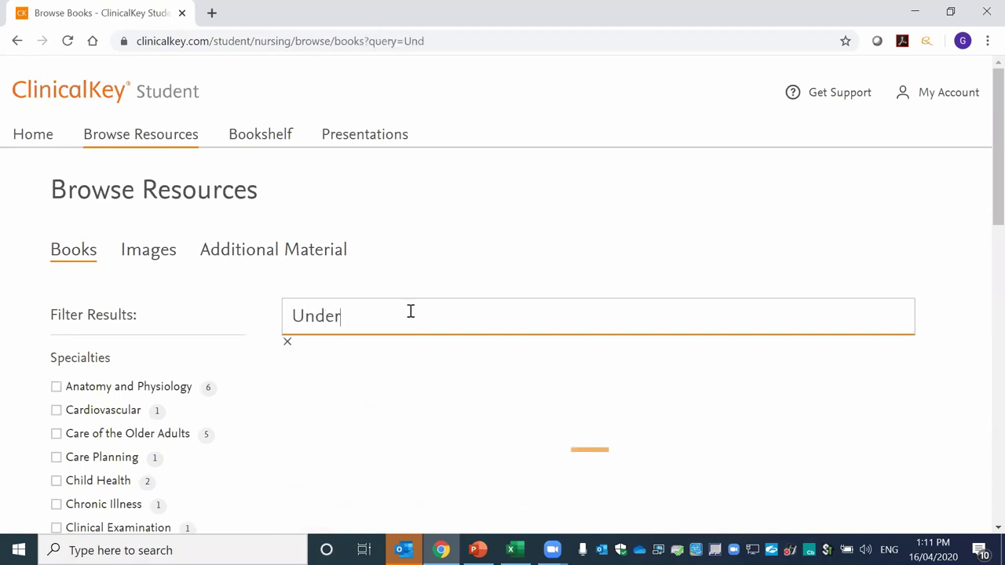
text(stan)
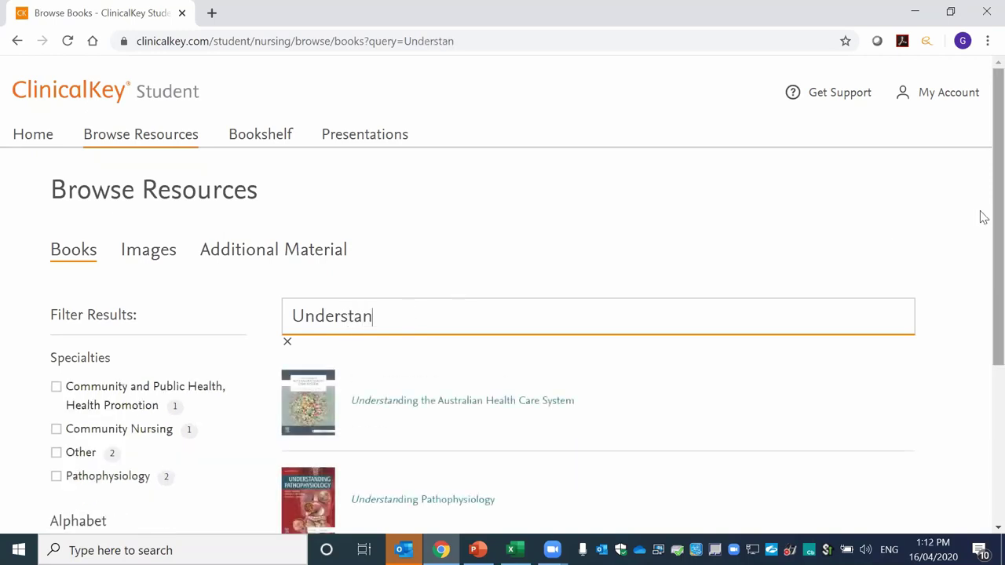
scroll(982, 228, down, 2)
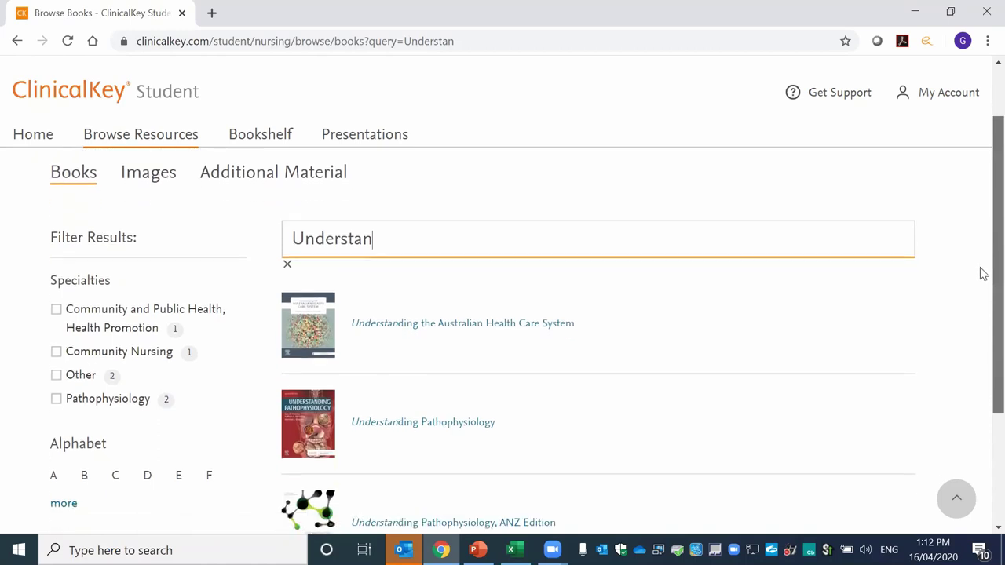
Open the book Understanding Pathophysiology, ANZ Edition and copy the link to chapter 14, Infection, from its table of contents.
scroll(981, 314, down, 1)
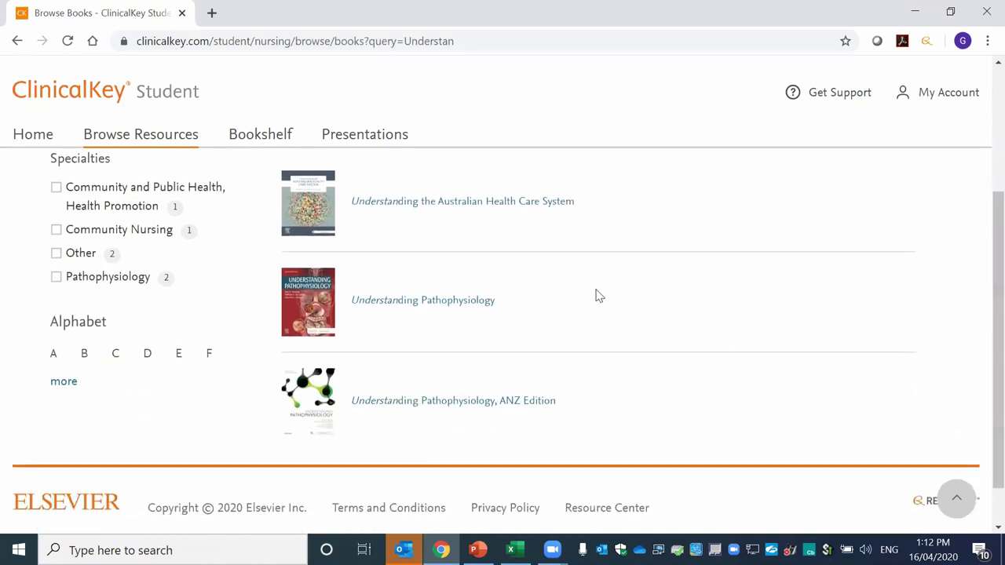
click(495, 403)
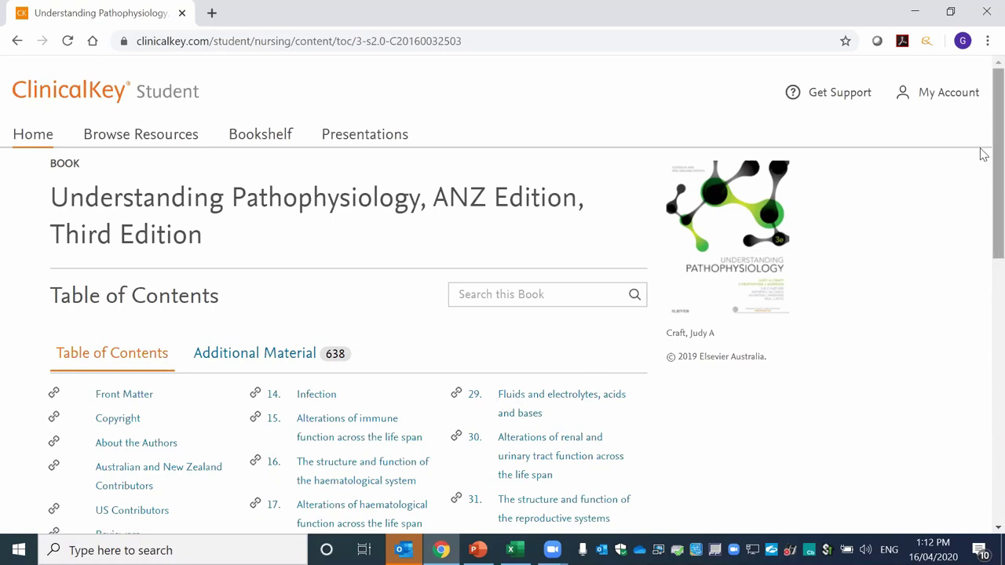
scroll(980, 164, down, 2)
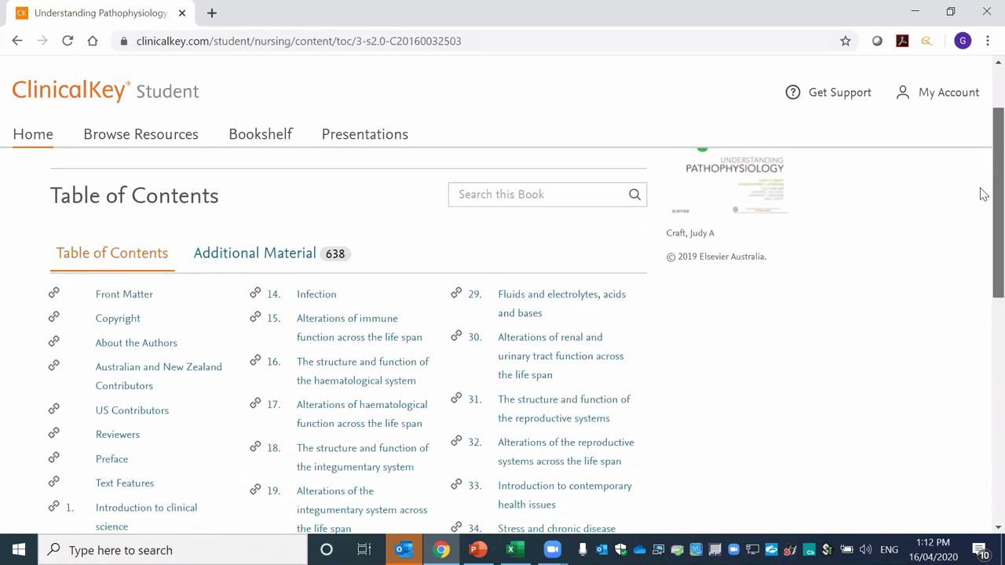
scroll(981, 235, down, 1)
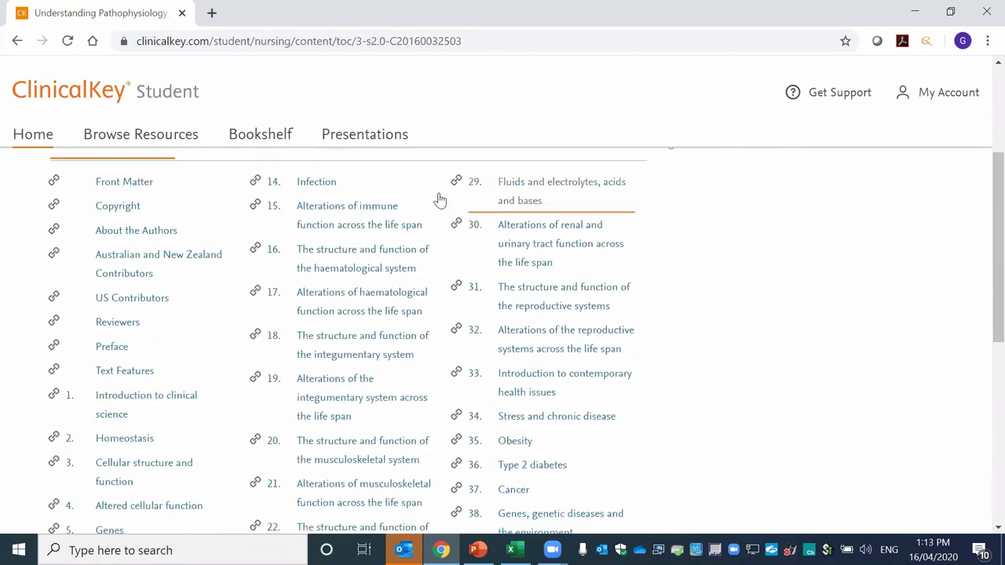
click(257, 183)
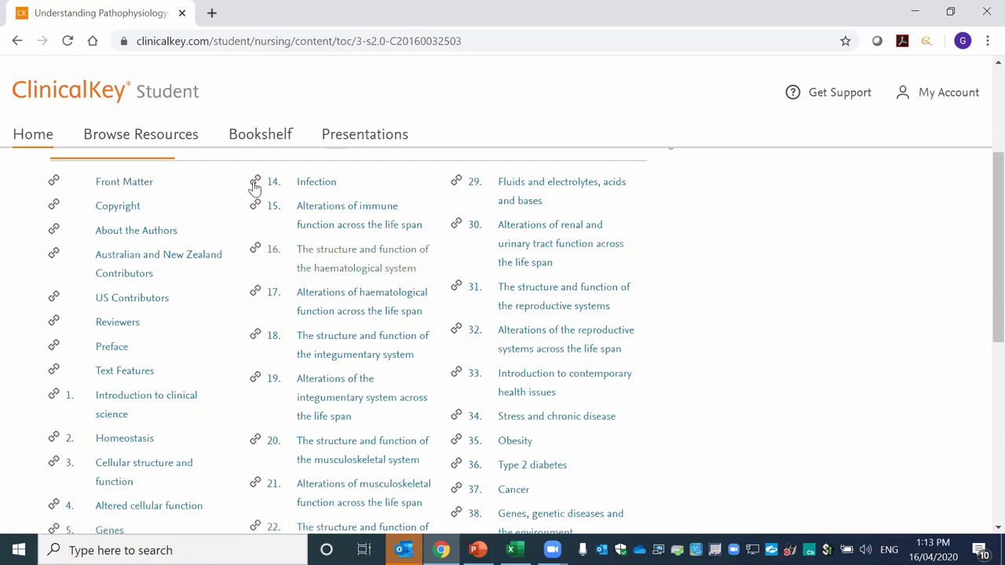
click(255, 184)
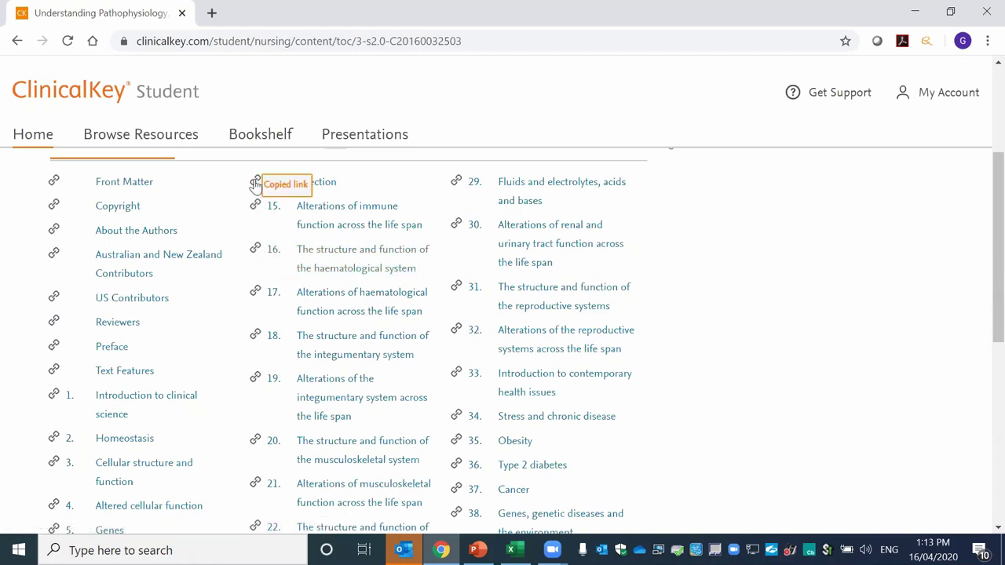
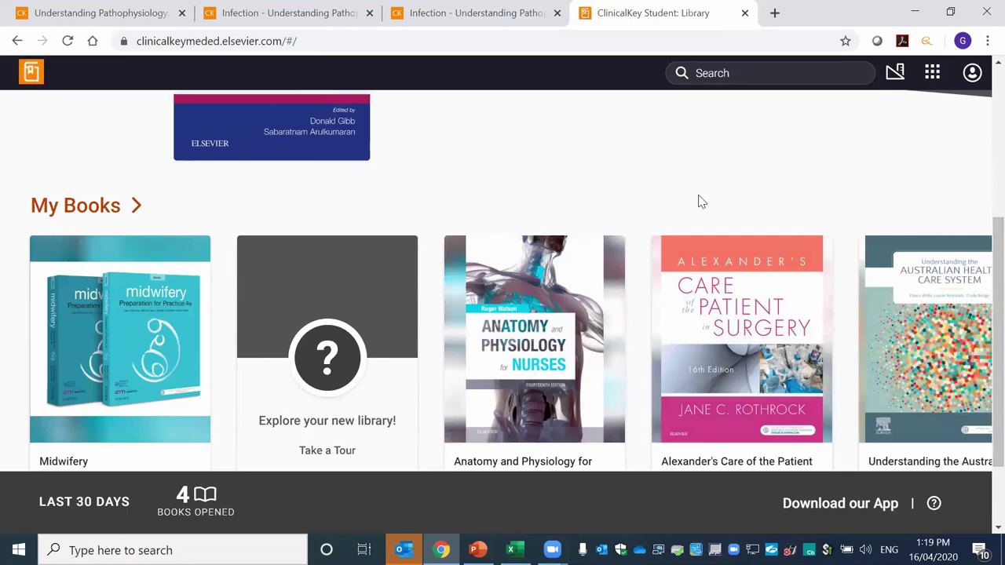
Open the Assignment Creator from the library and start a new assignment based on the book Understanding Pathophysiology ANZ.
mouse_move(513, 348)
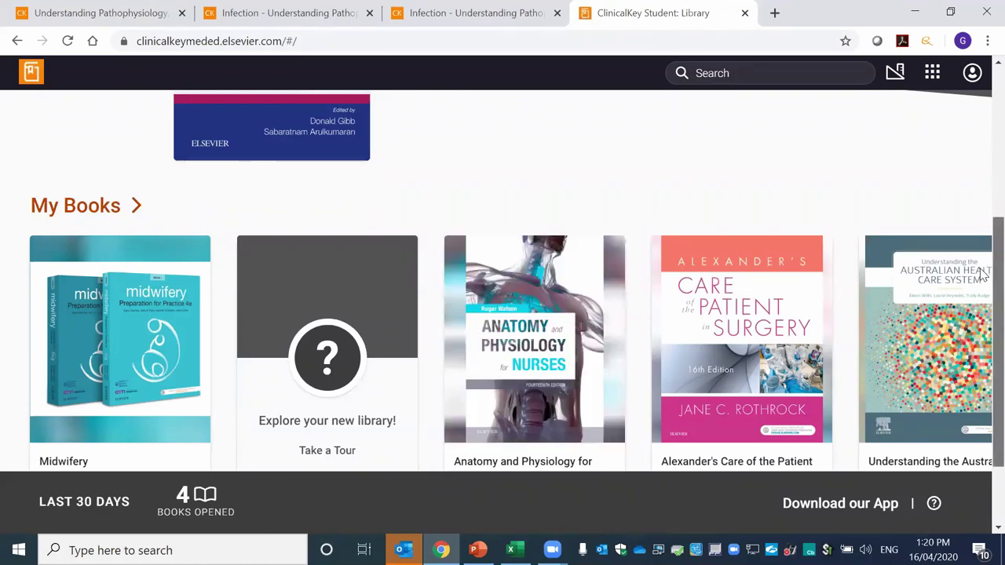
scroll(981, 259, up, 1)
scroll(981, 227, up, 4)
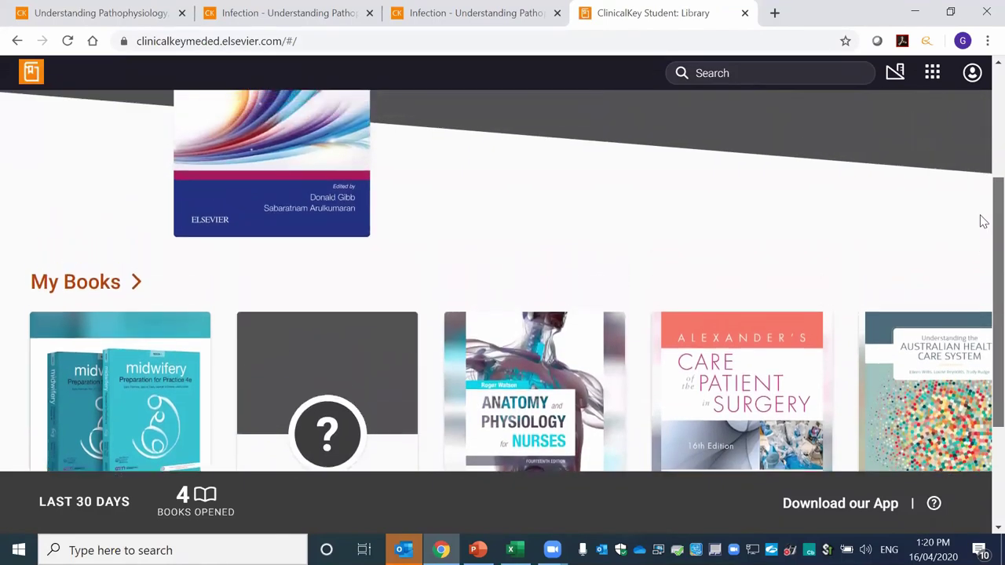
scroll(981, 136, up, 1)
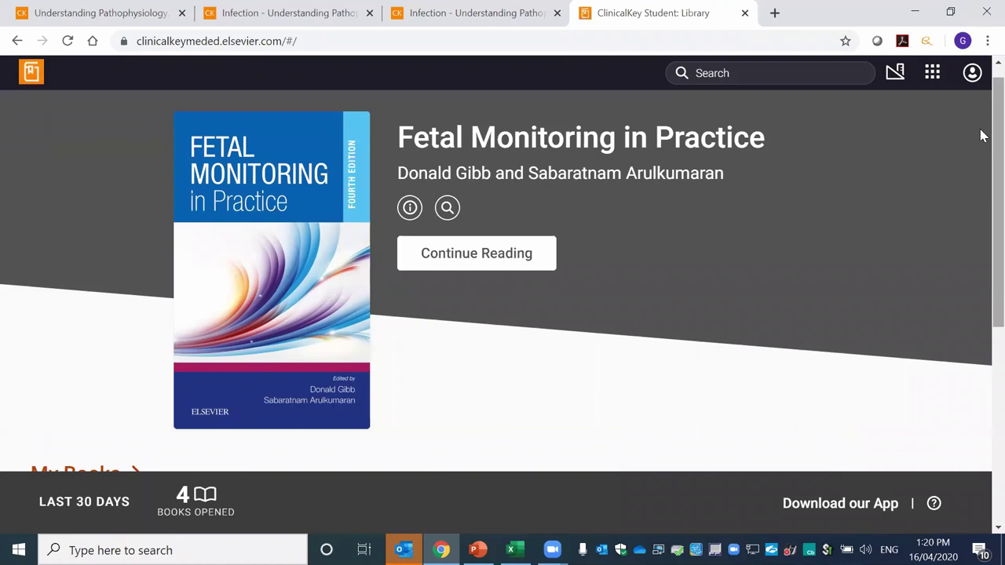
click(894, 74)
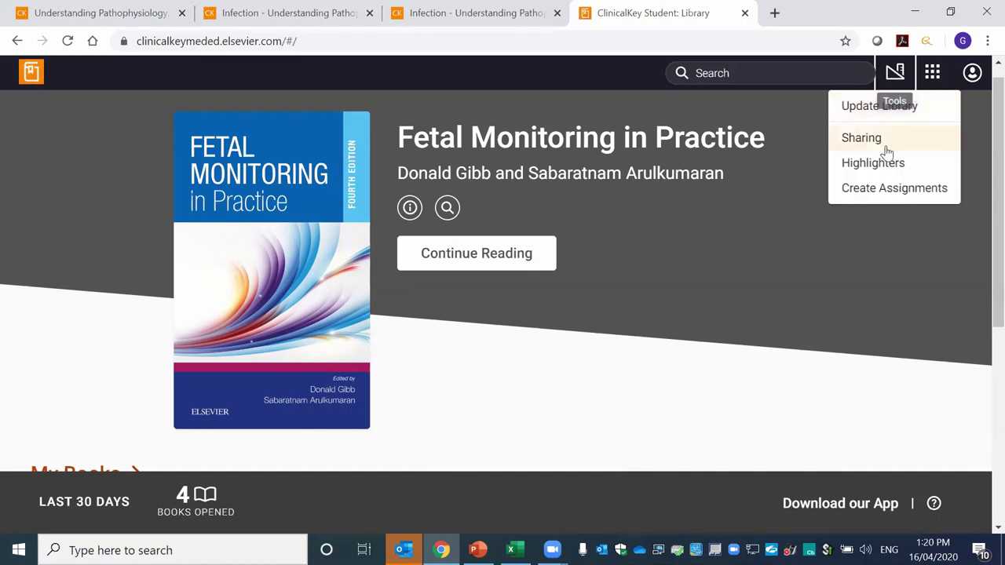
click(877, 192)
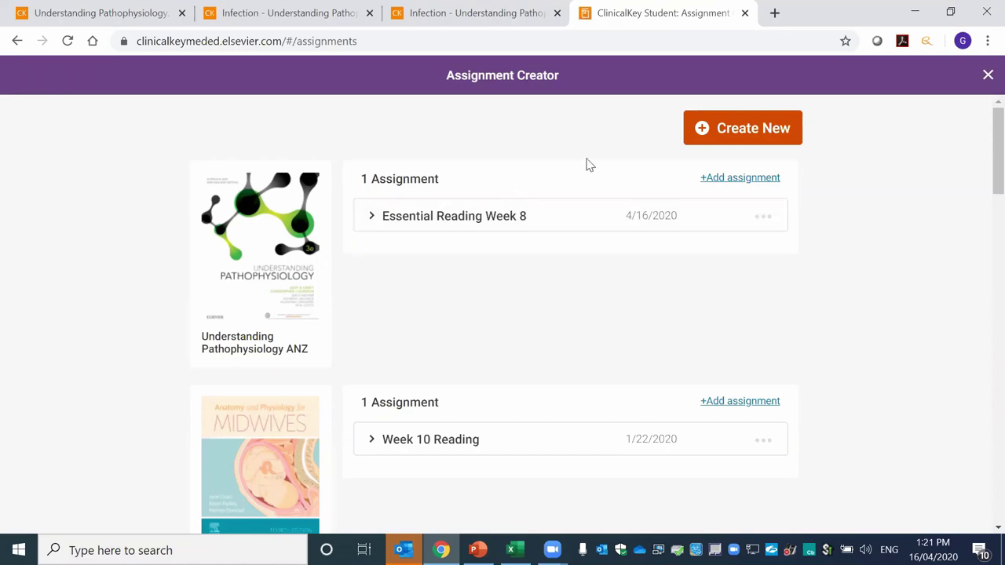
click(715, 130)
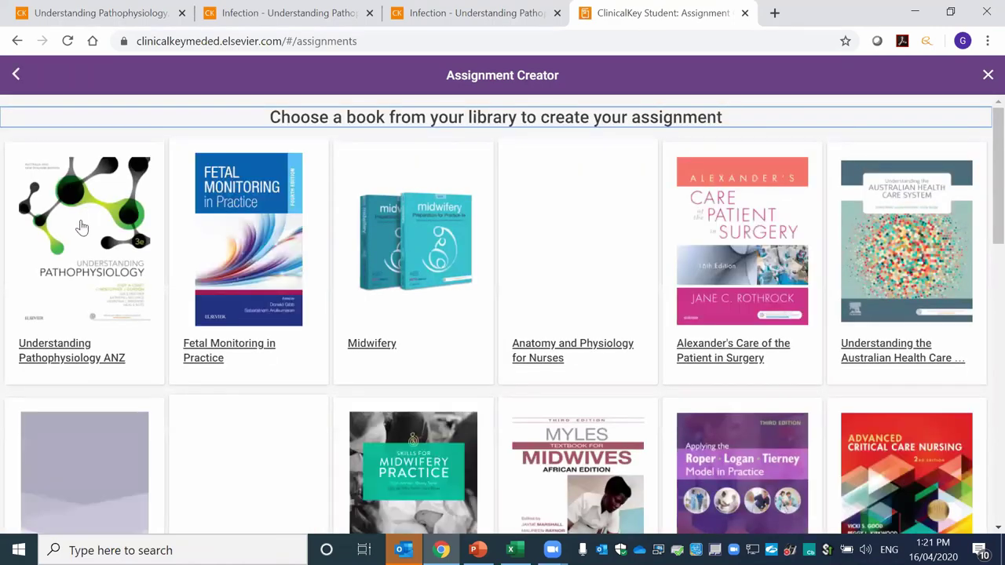
click(77, 236)
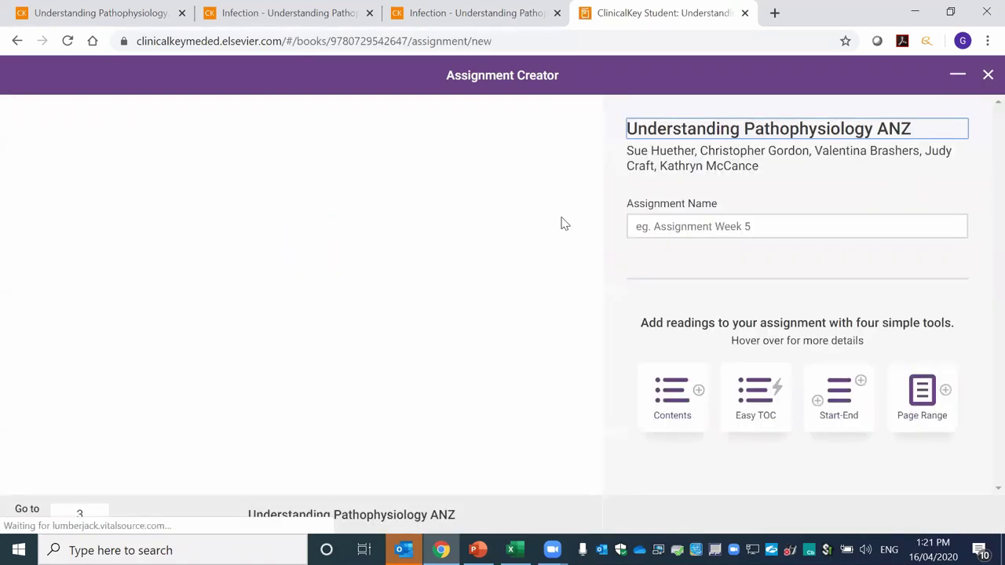
Name the assignment "Essential Reading Week 9".
click(773, 226)
text(Es)
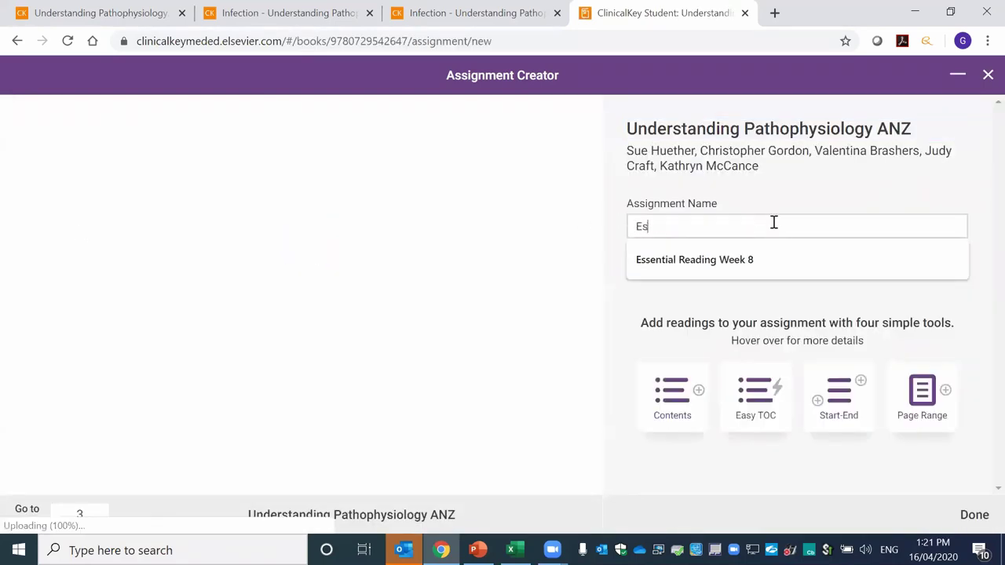
text(sentia)
key(Down)
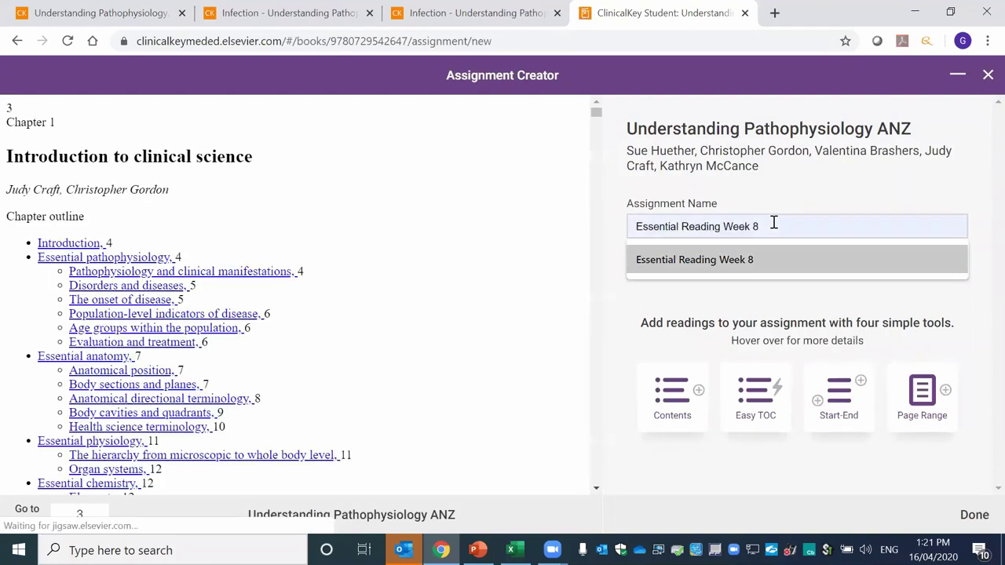
key(Up)
click(787, 262)
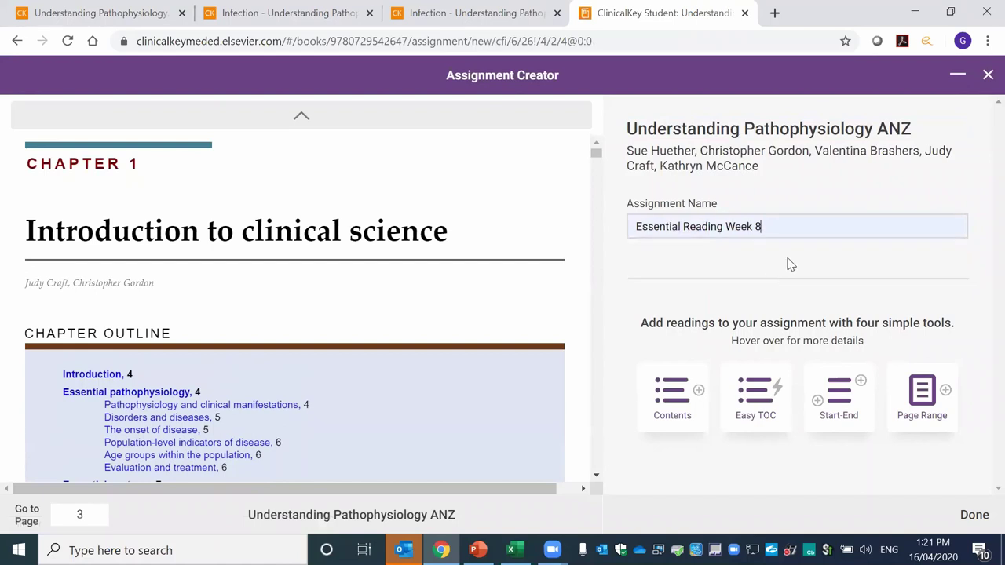
key(BackSpace)
text(9)
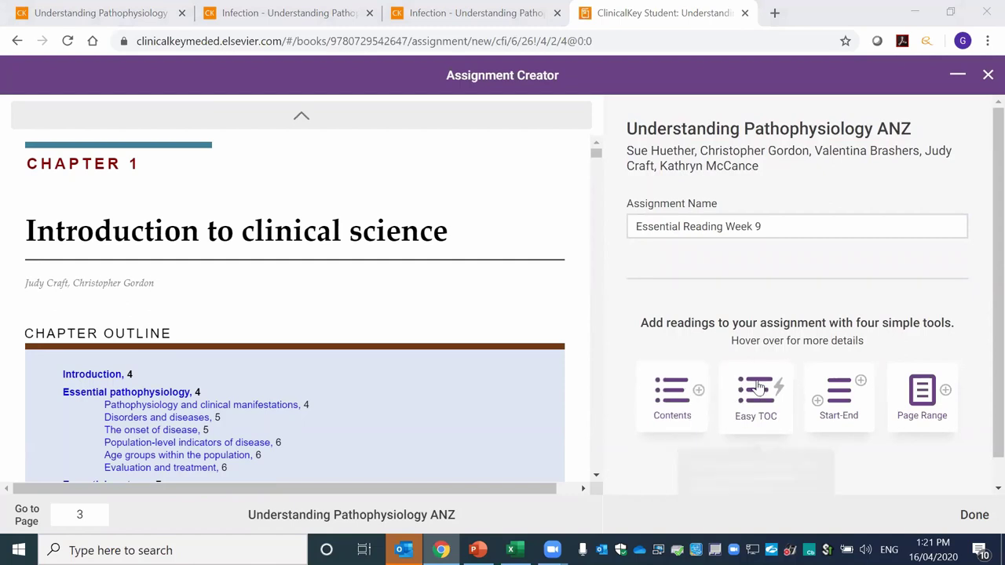
Add a Page Range reading covering pages 100 to 109 to the assignment and save it.
mouse_move(841, 389)
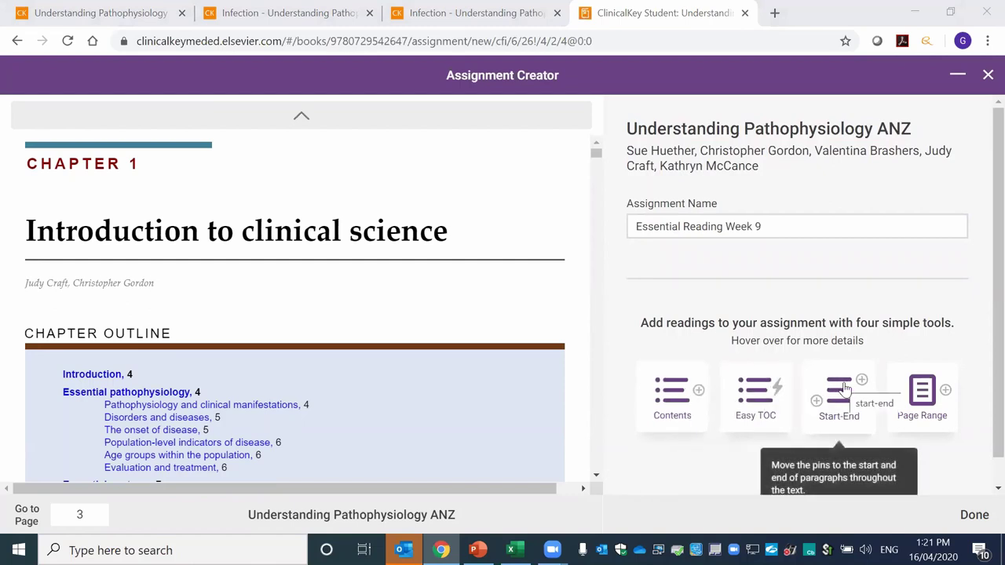
mouse_move(921, 389)
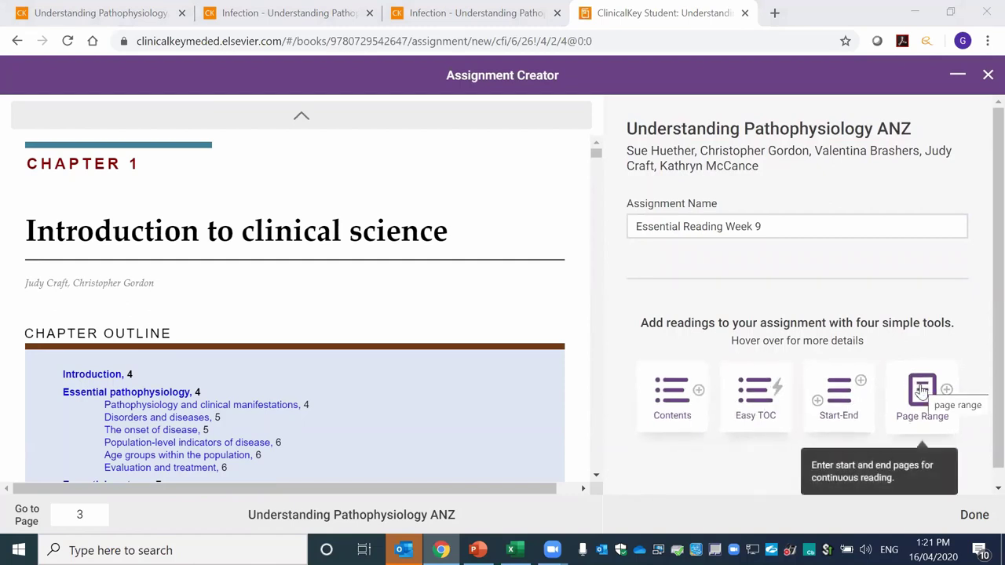
click(922, 390)
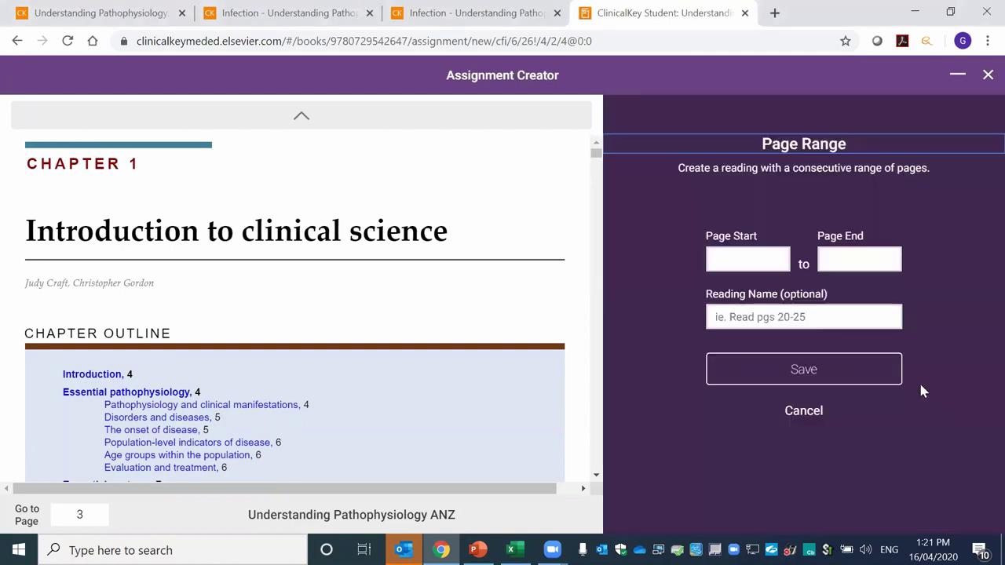
click(766, 264)
text(100)
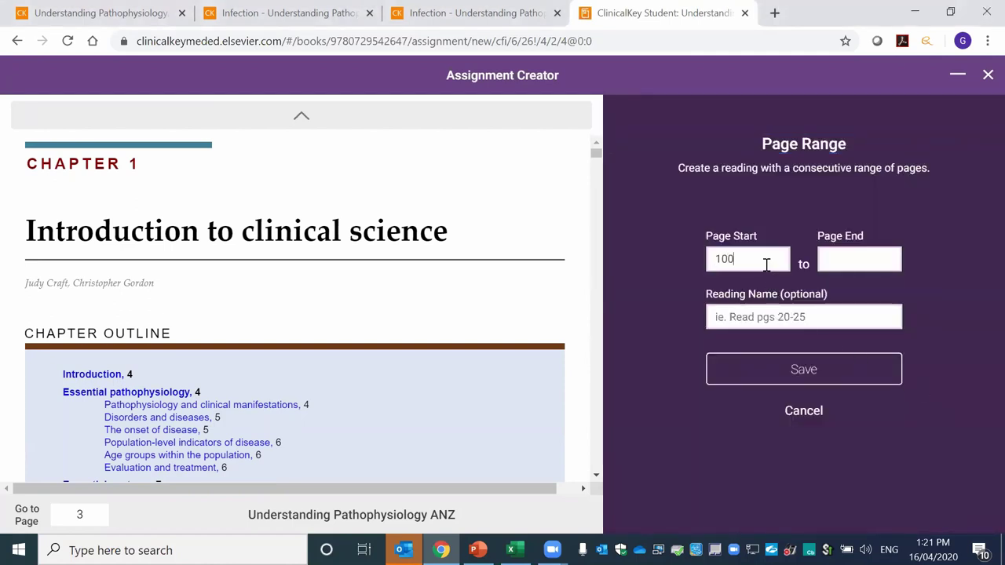
key(Tab)
text(109)
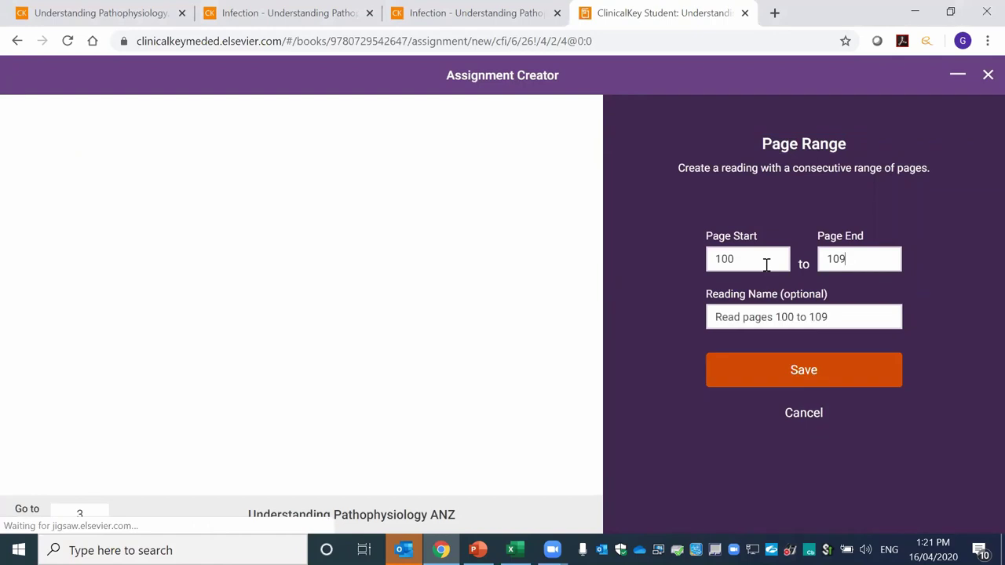
click(795, 377)
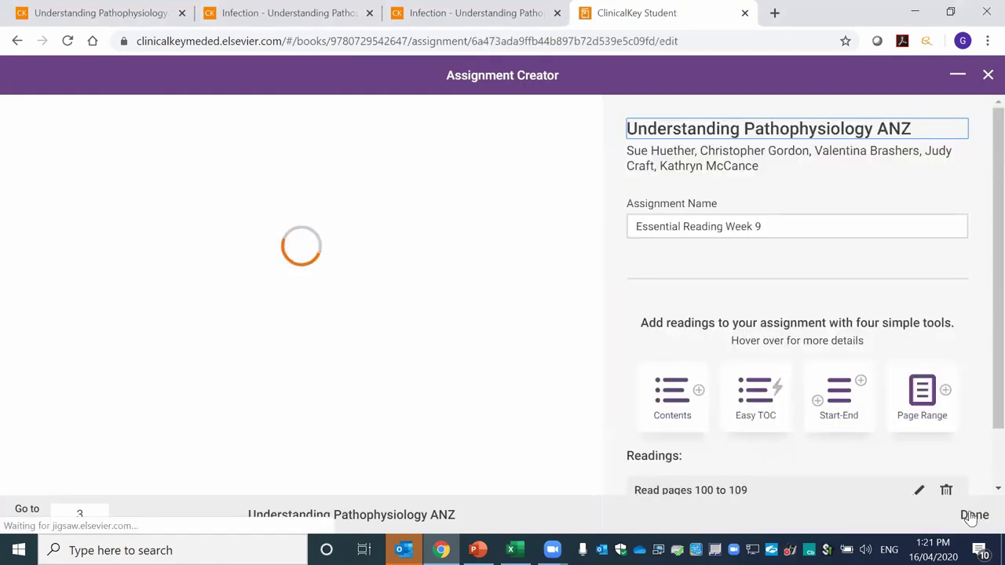
Finish creating the assignment and copy its link for sharing with students.
click(974, 515)
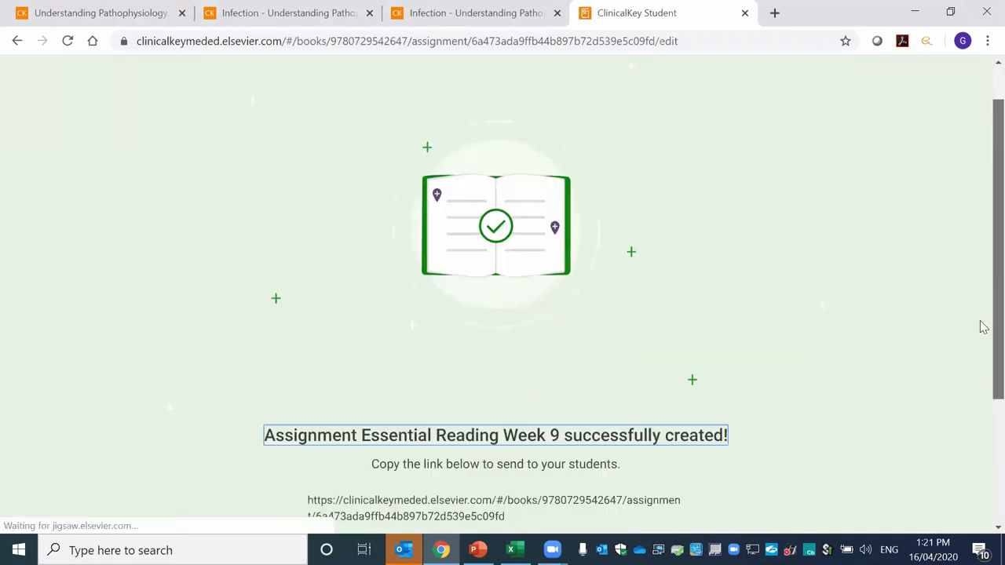
scroll(981, 325, down, 2)
click(443, 443)
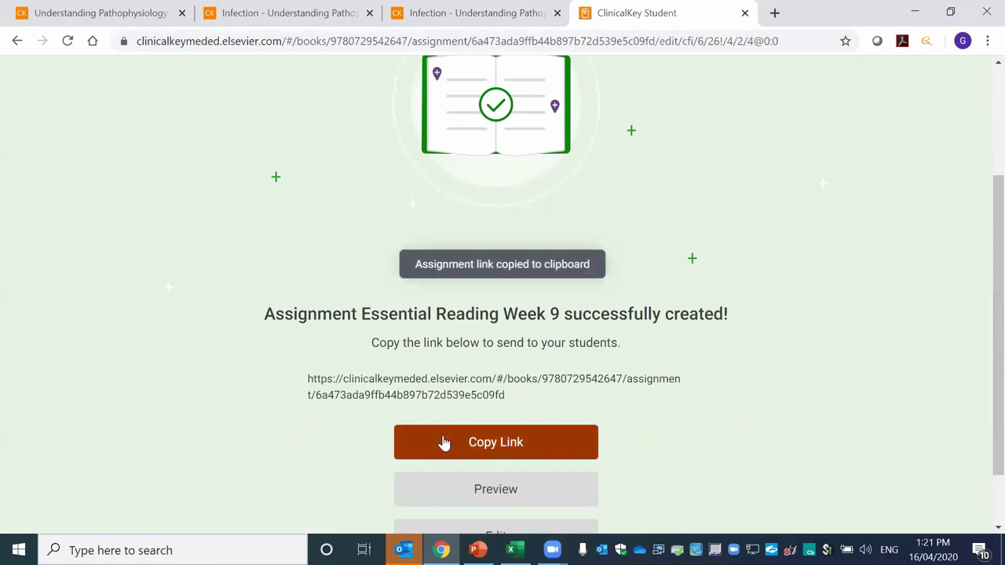
Check the copied assignment link in a new browser tab by starting the assignment, and close that tab.
click(773, 14)
key(ctrl+v)
key(Return)
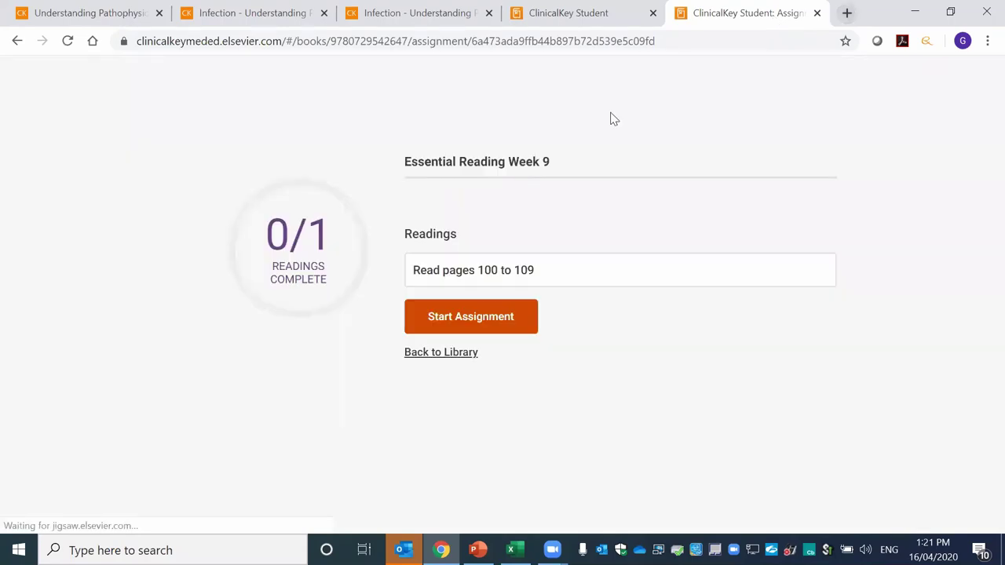
click(451, 315)
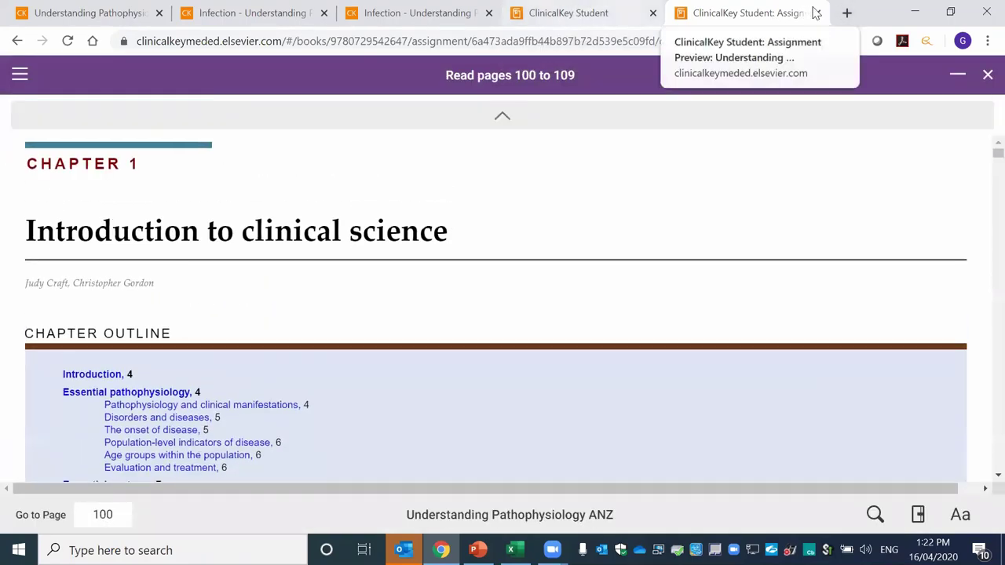
key(ctrl+w)
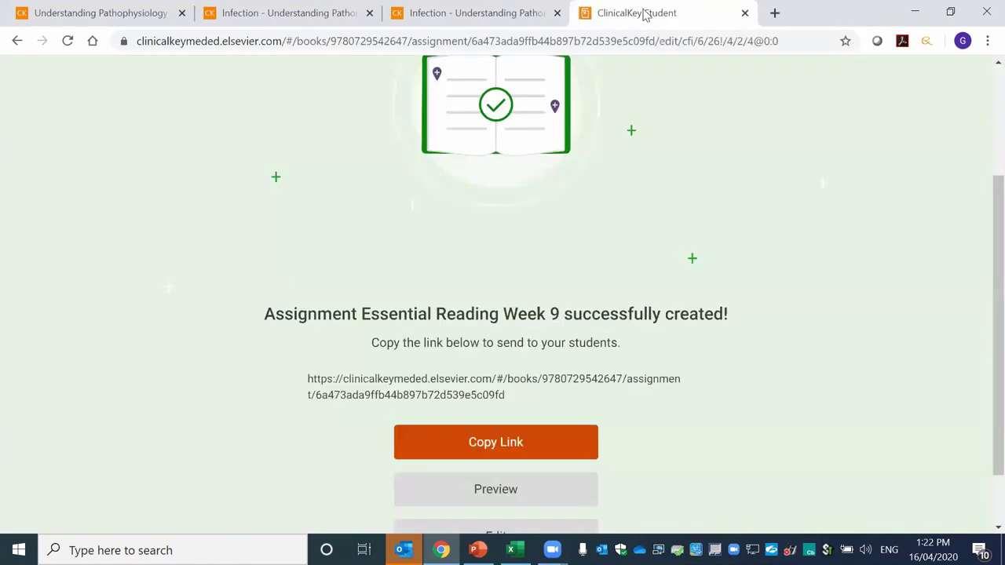
Return to the Infection chapter with the assignment page closed, and go to the ClinicalKey Student home page.
click(442, 20)
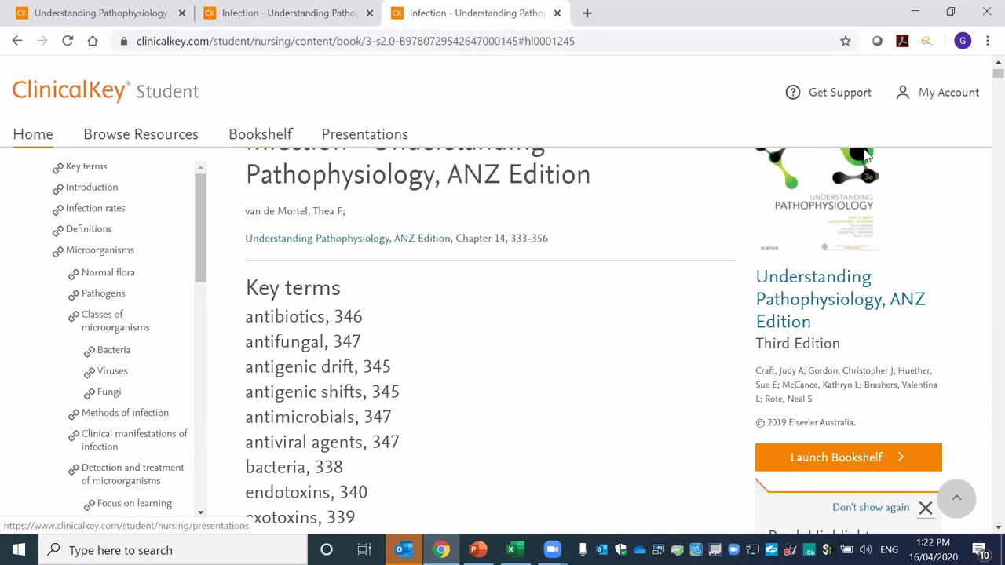
scroll(981, 72, up, 2)
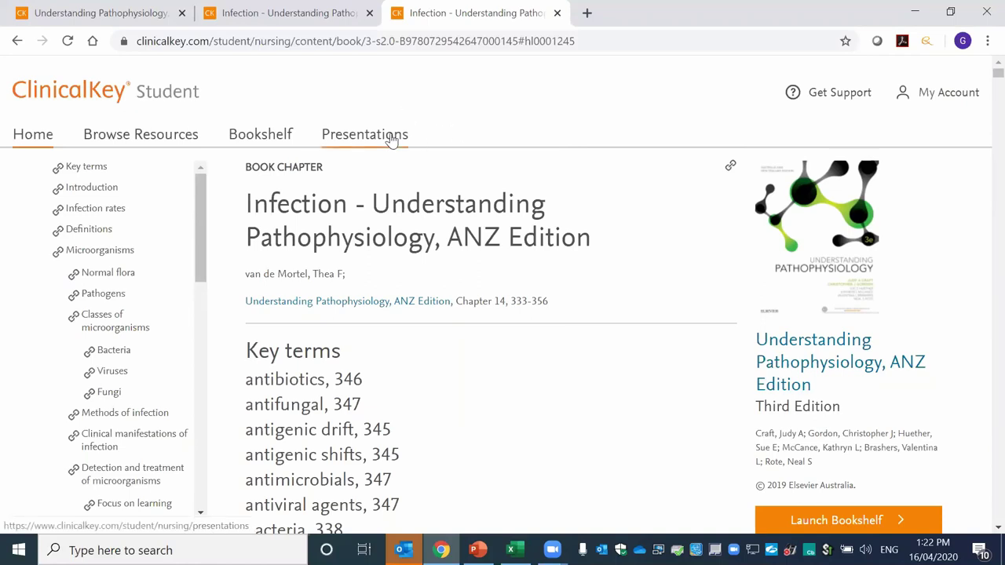
click(157, 102)
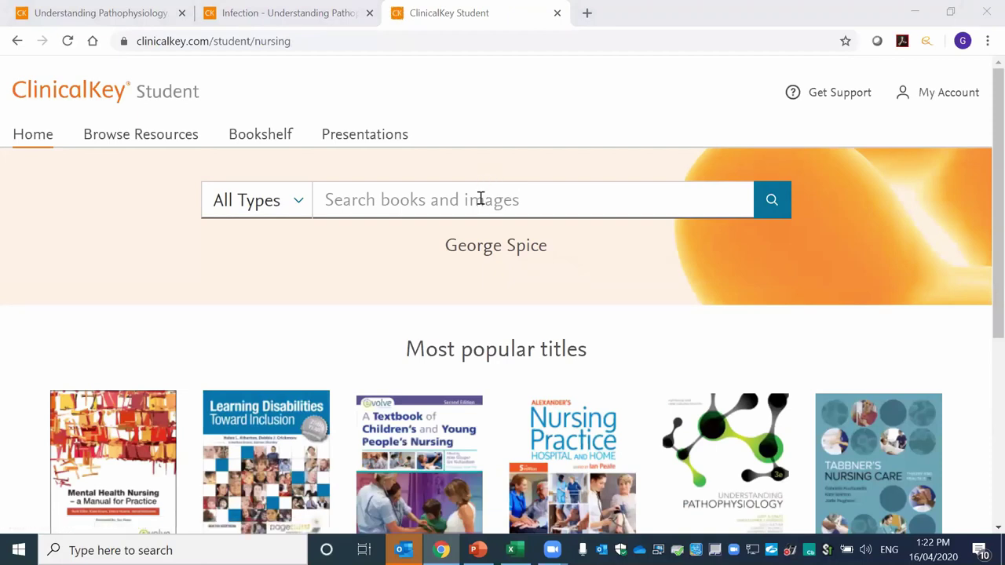
Check the available content type filters, keep All Types, and search for Hypertension.
click(284, 212)
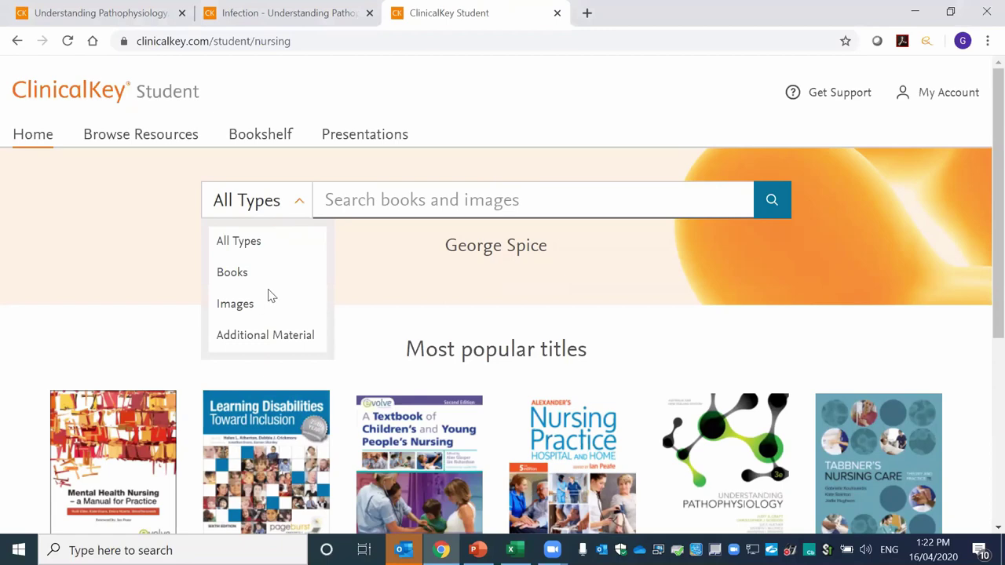
click(359, 200)
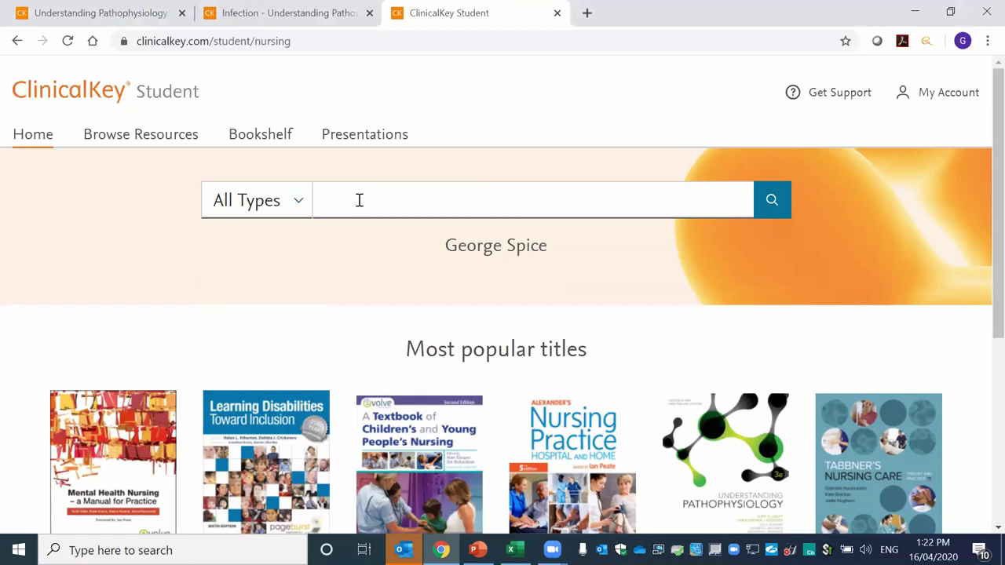
text(Hyper)
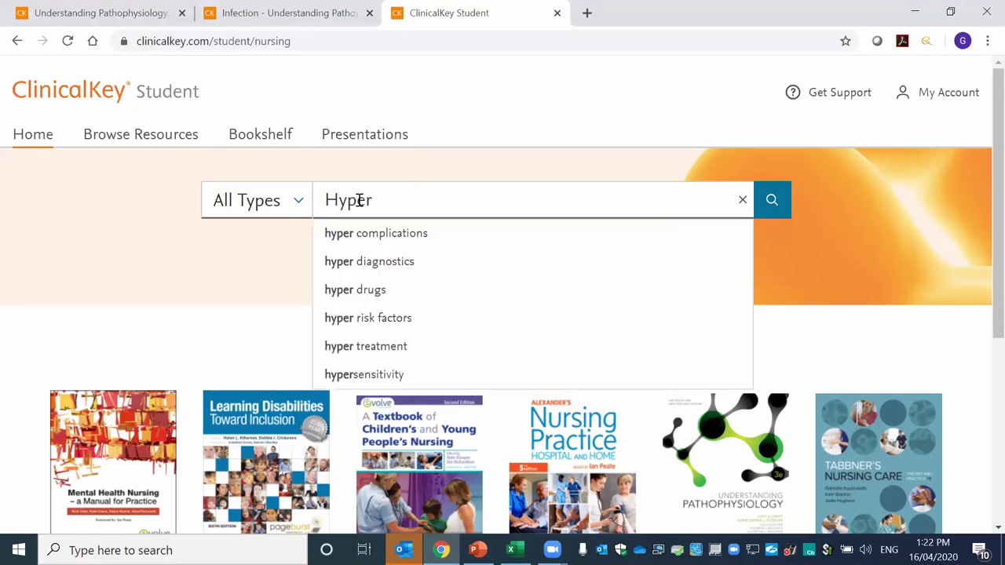
text(tension)
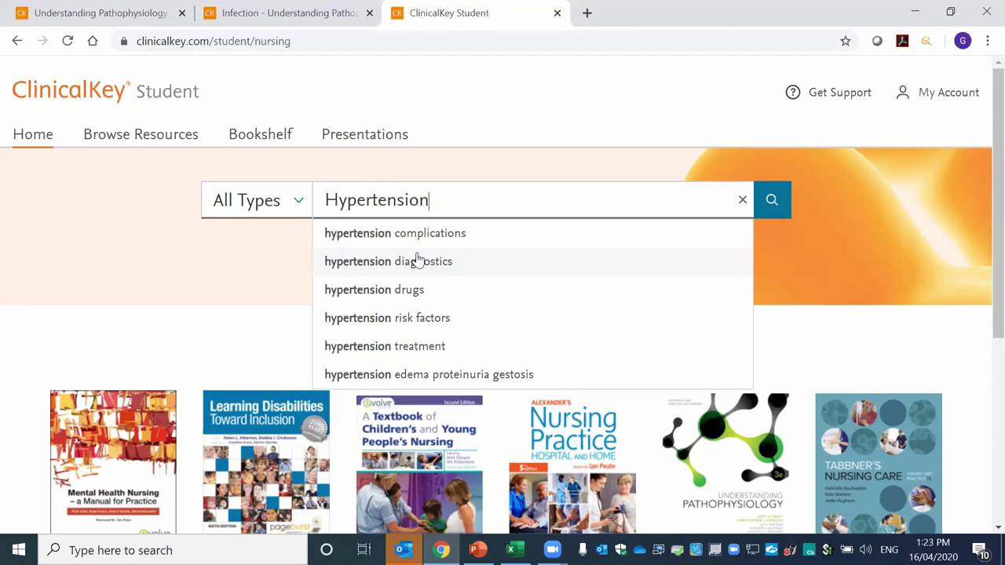
click(772, 201)
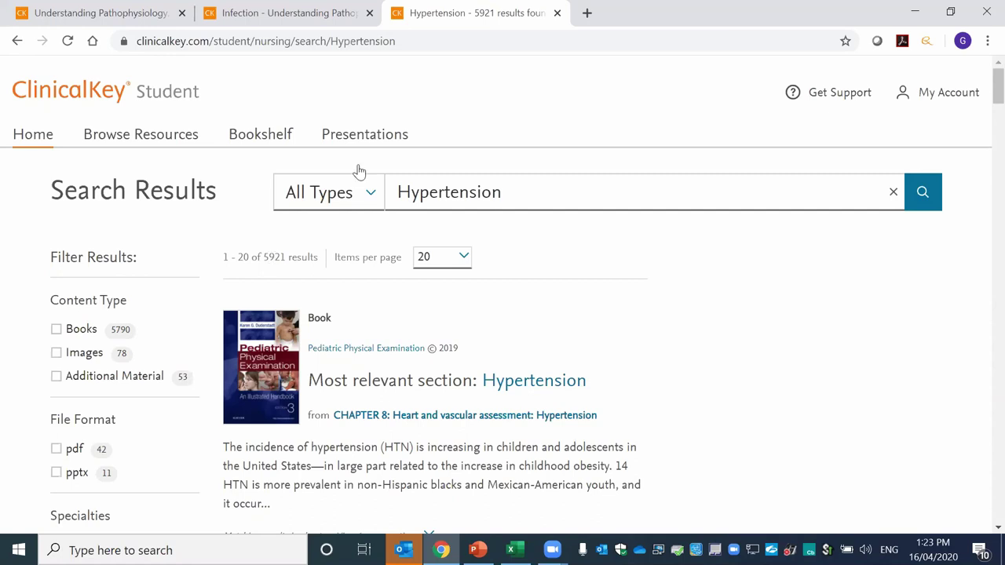
Refine the search to "Hypertension in indigenous australians" across all content types.
click(523, 190)
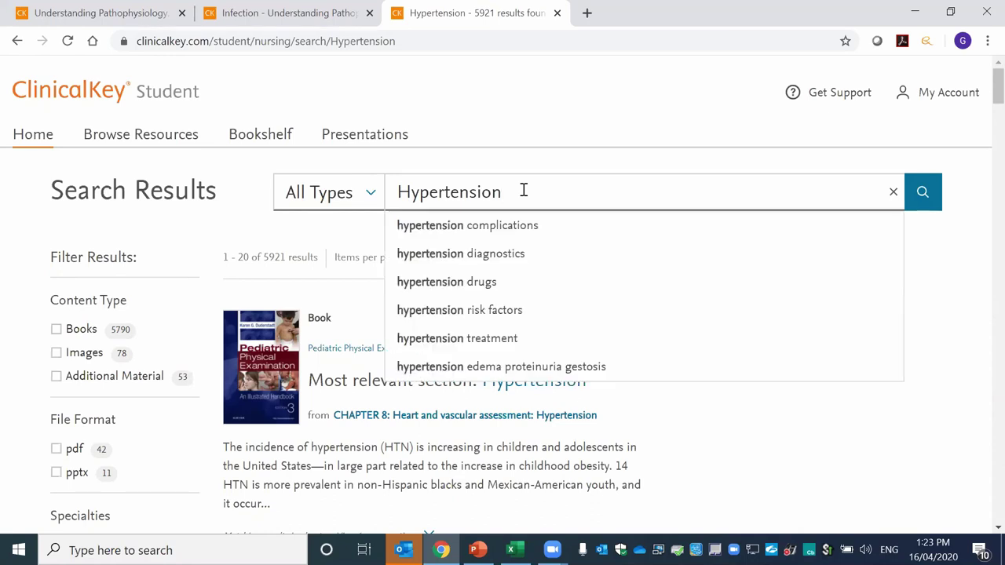
text(in Ind)
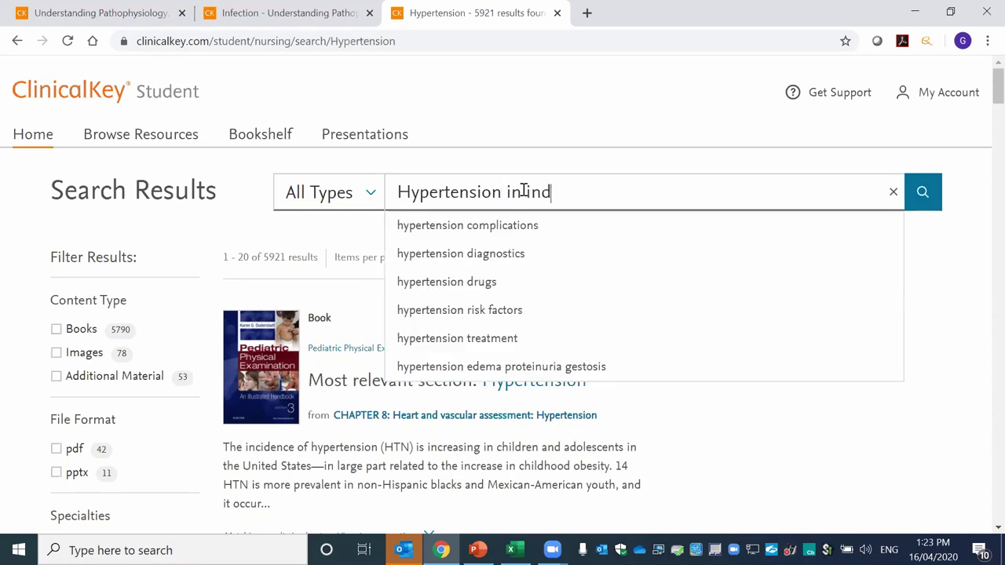
text(igenous aus)
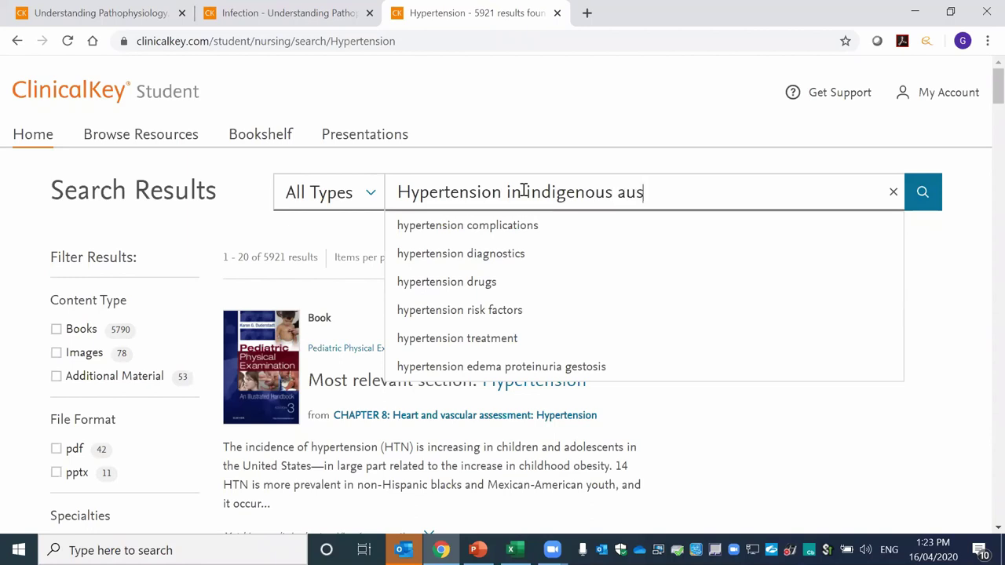
text(tralians)
key(Return)
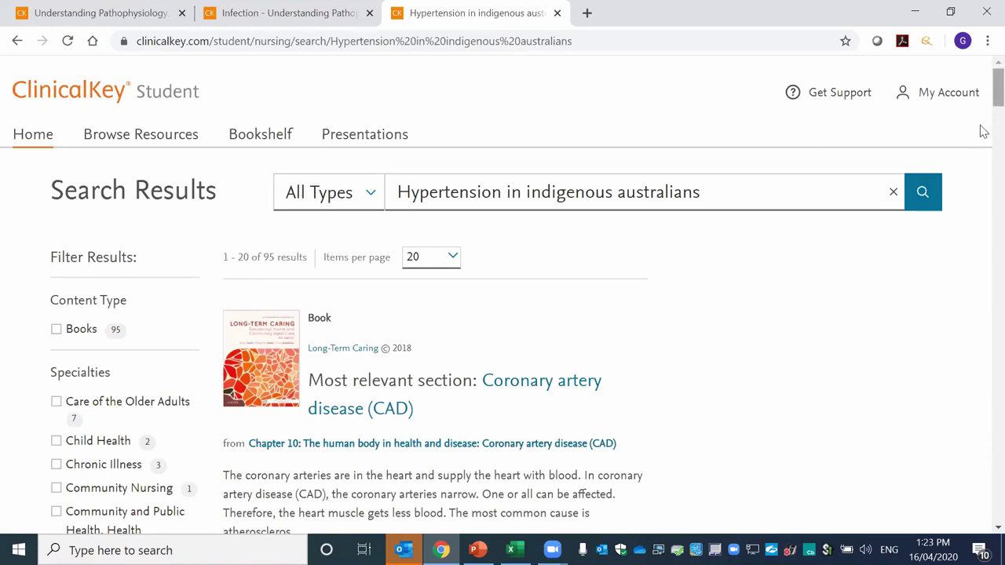
Open the Chapter 45 result on acute kidney injury and chronic kidney disease from Lewis's Medical-Surgical Nursing ANZ.
scroll(984, 133, down, 2)
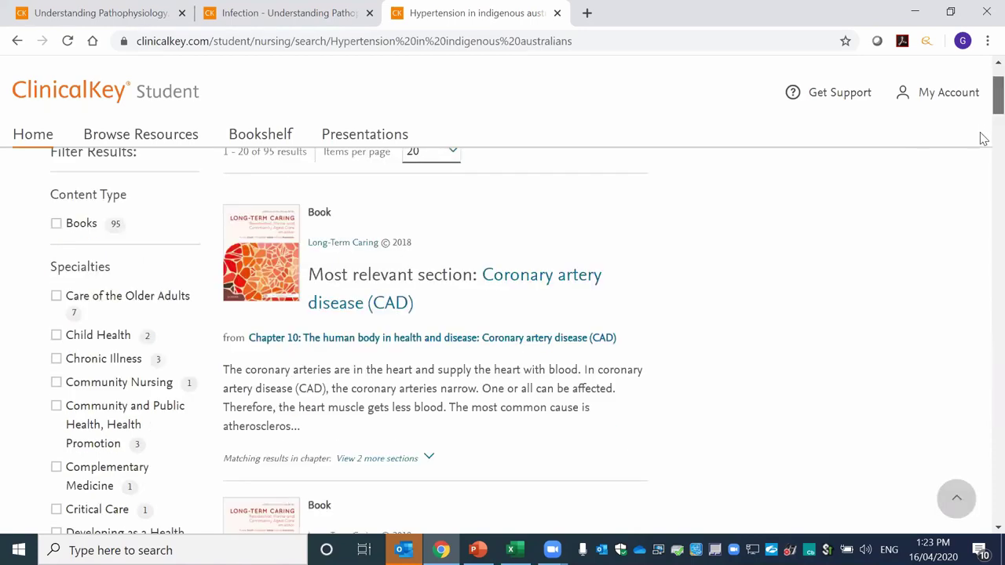
scroll(981, 146, down, 7)
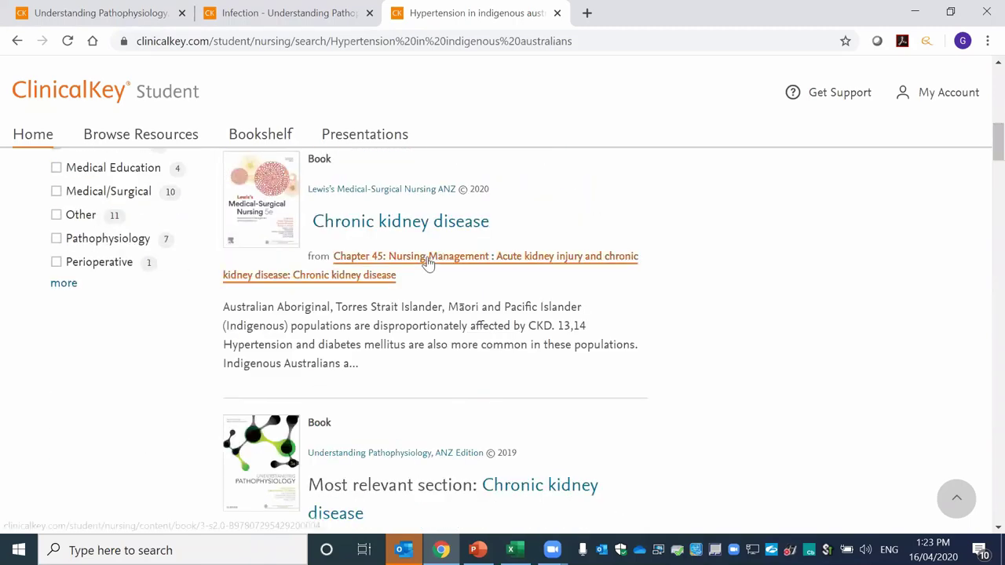
click(428, 263)
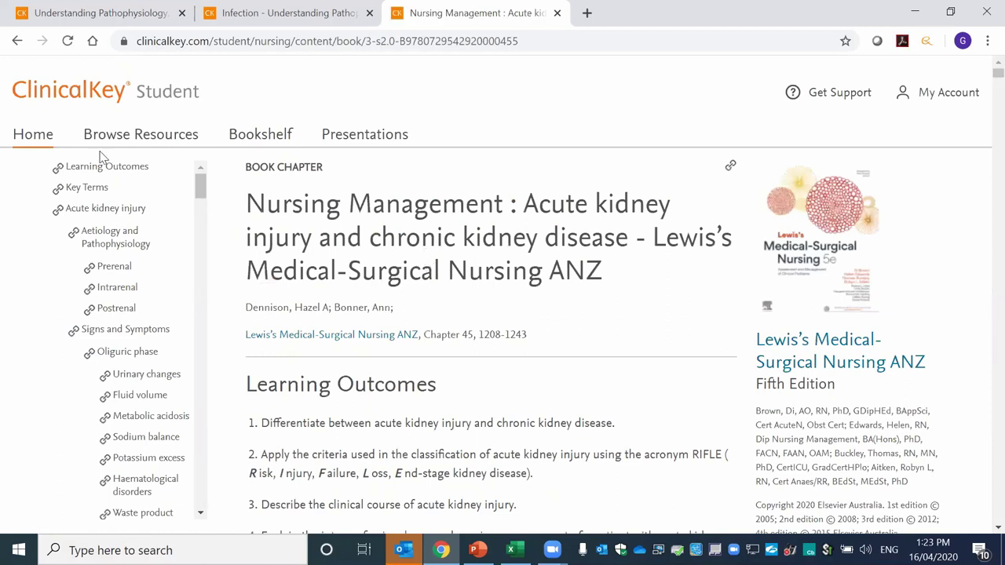
Return to the home page, limit the search to Images, and search for Brain.
click(36, 137)
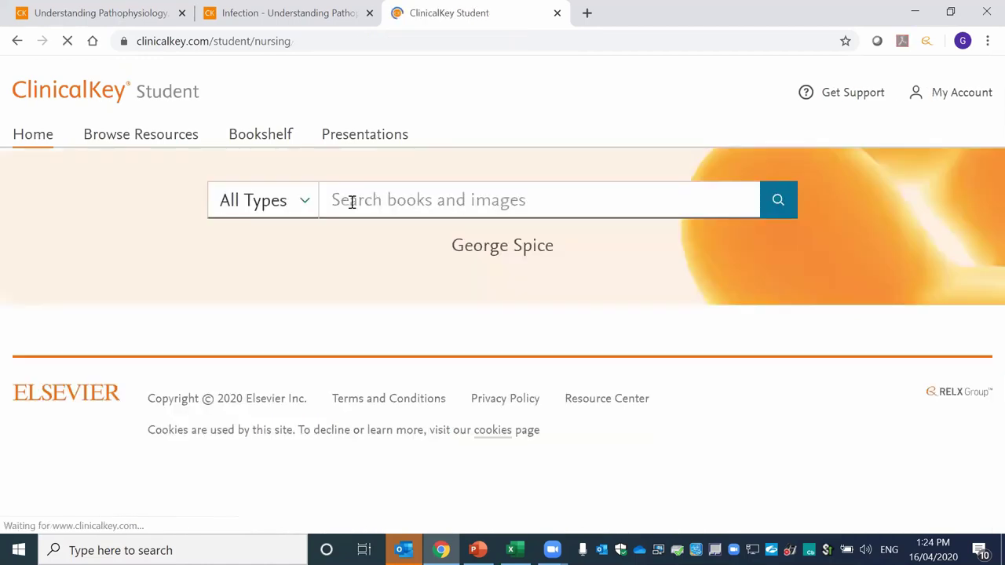
click(291, 204)
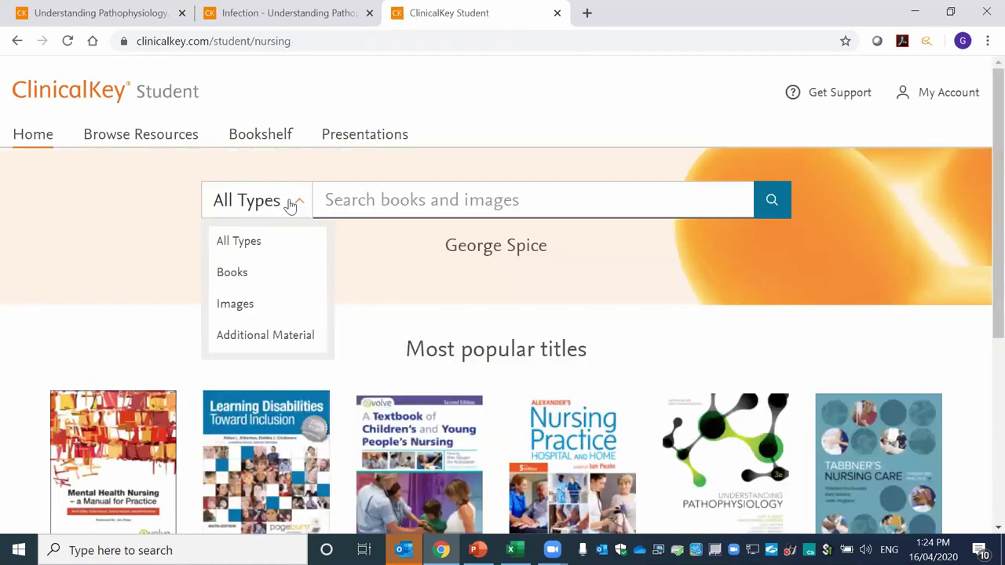
click(245, 311)
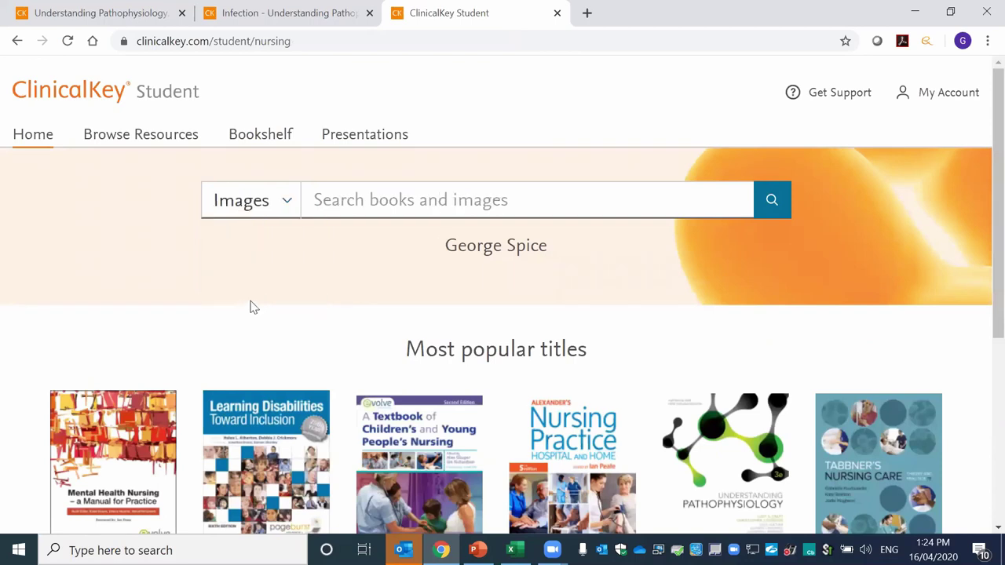
click(361, 205)
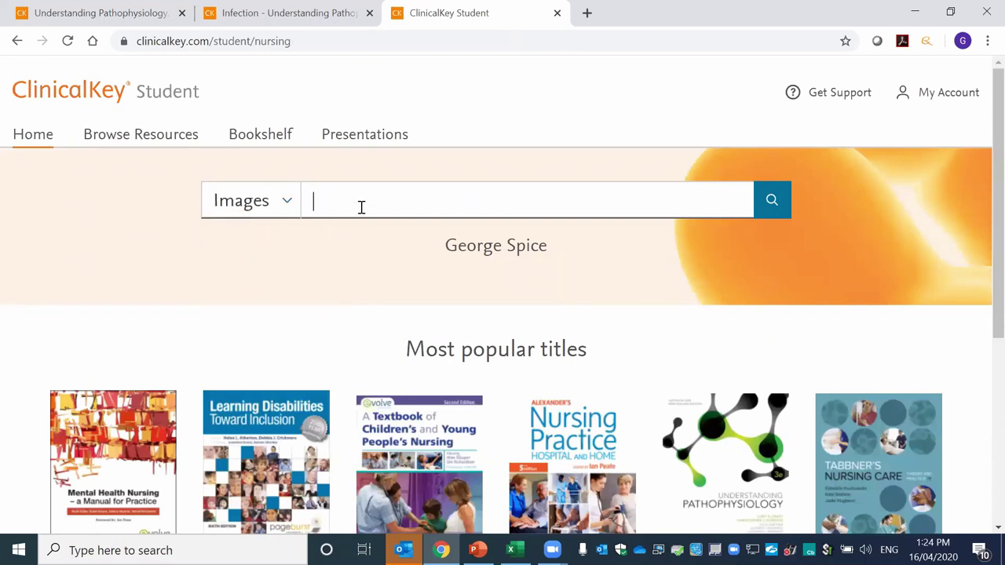
text(Brain)
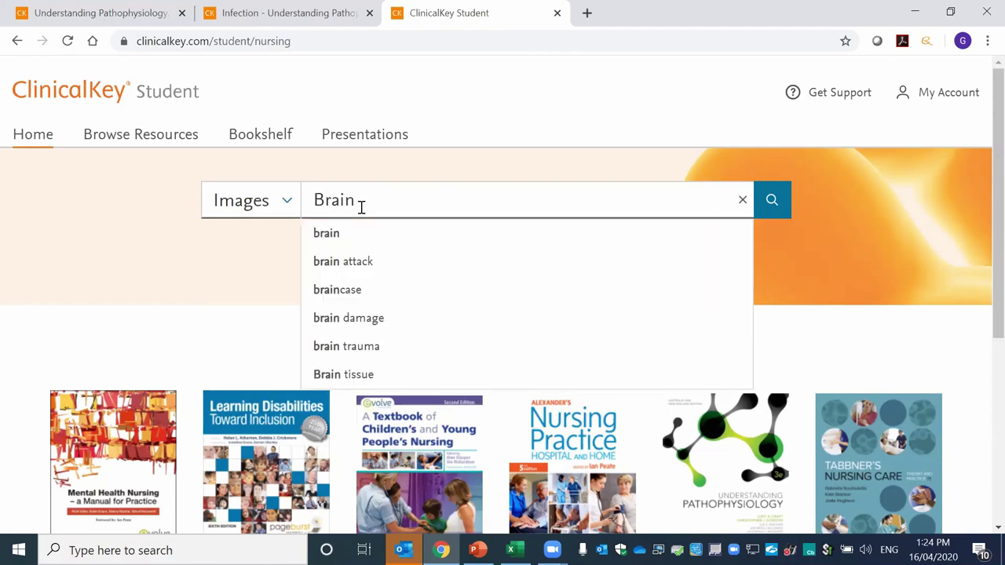
key(Return)
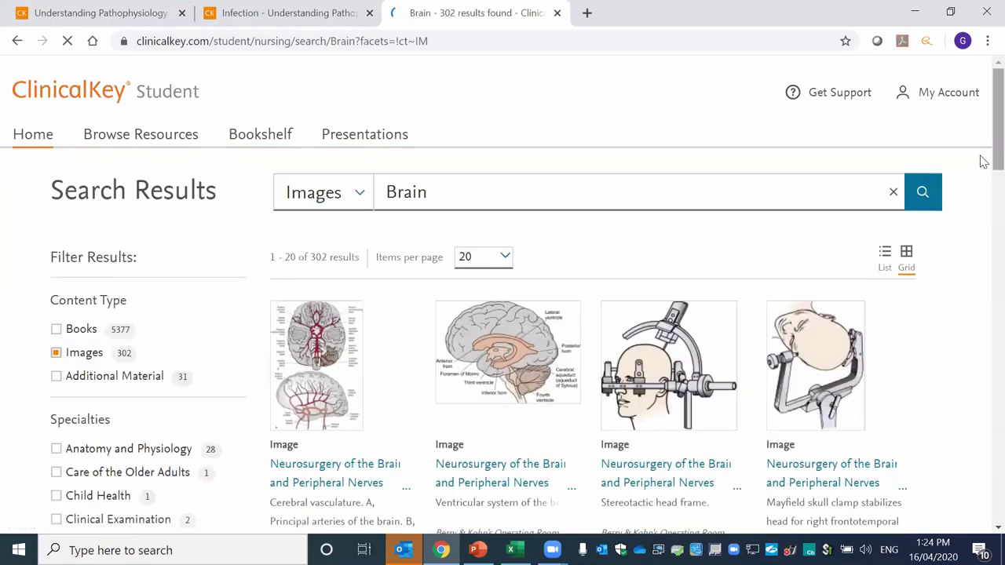
Browse the brain image results and open the labelled left lateral view of the cerebral hemisphere.
scroll(982, 192, down, 2)
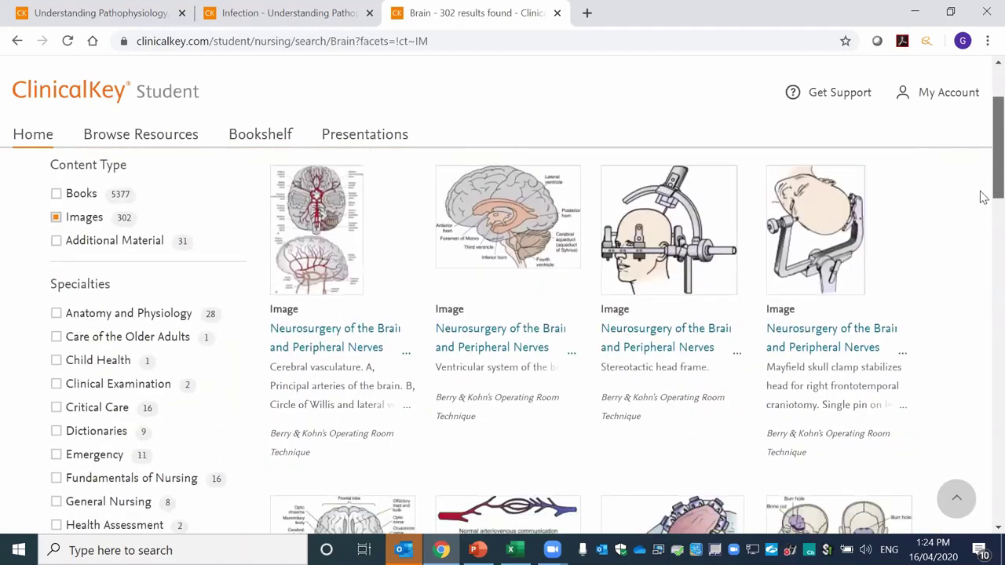
scroll(982, 223, down, 2)
scroll(982, 273, down, 1)
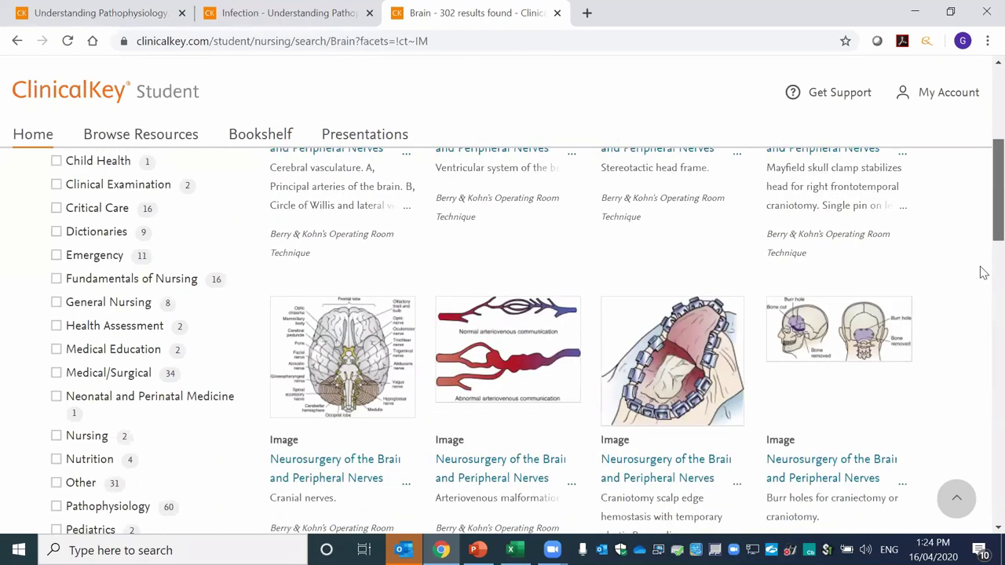
scroll(981, 285, down, 3)
scroll(982, 258, down, 1)
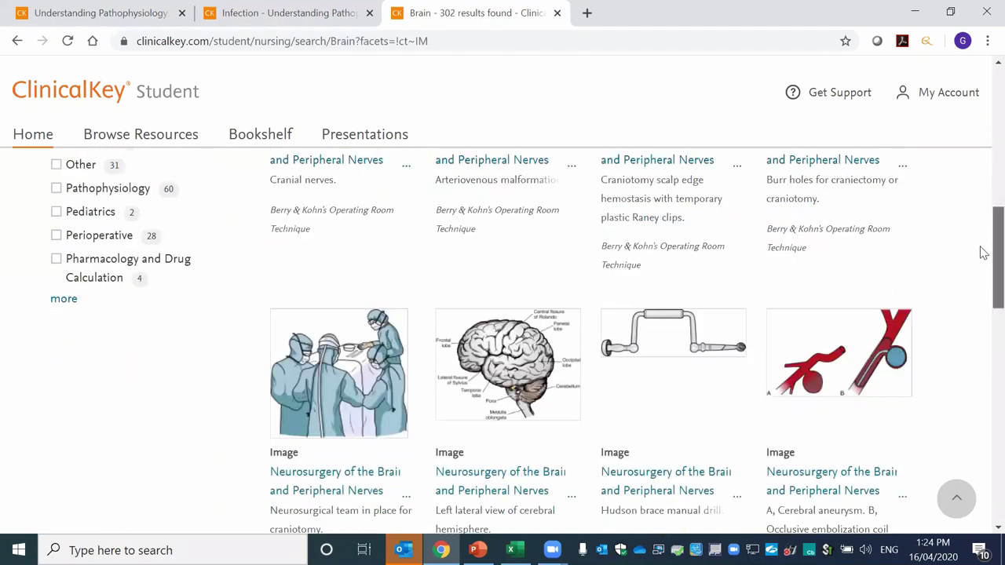
scroll(981, 267, down, 1)
scroll(981, 278, down, 1)
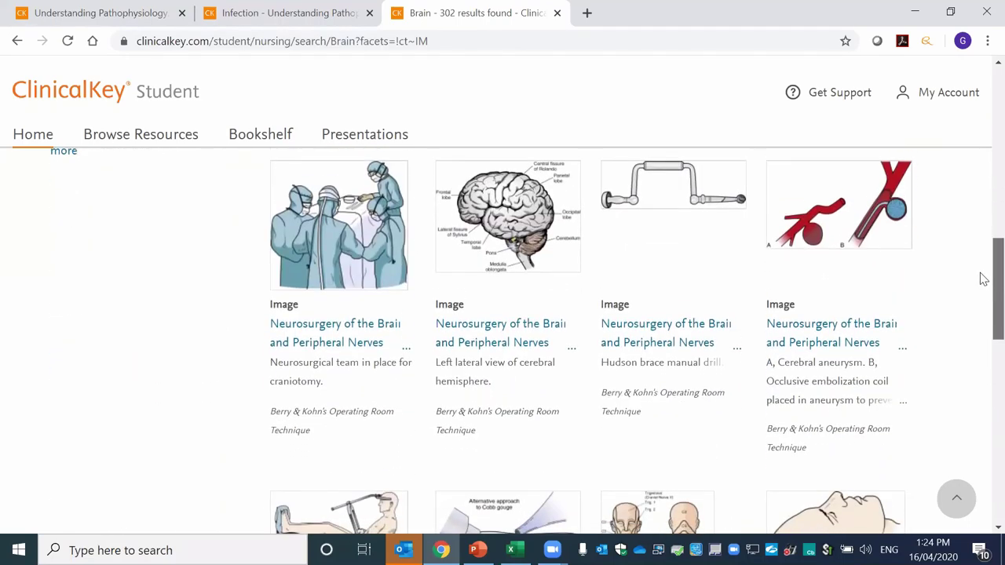
scroll(982, 295, down, 1)
scroll(981, 283, up, 2)
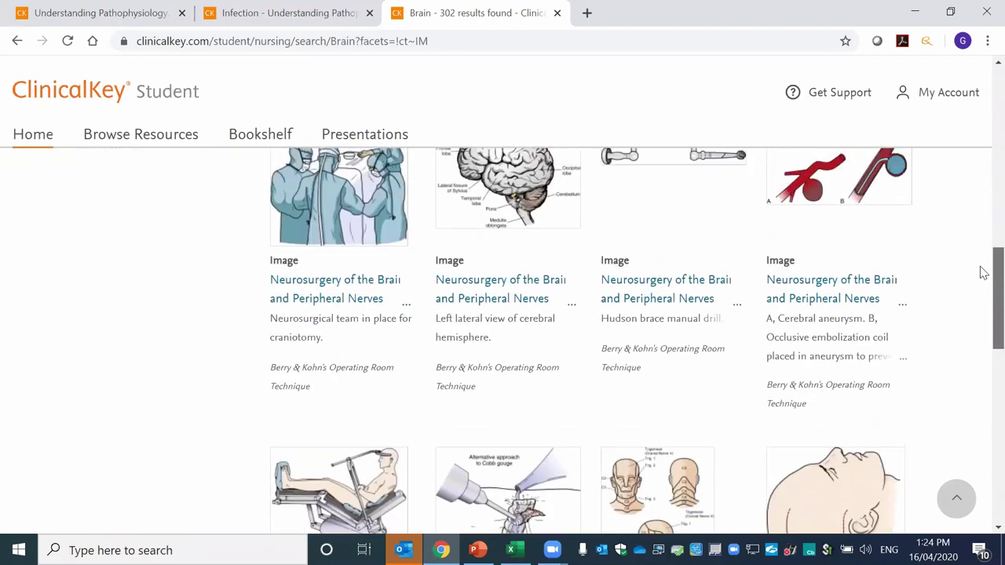
click(476, 268)
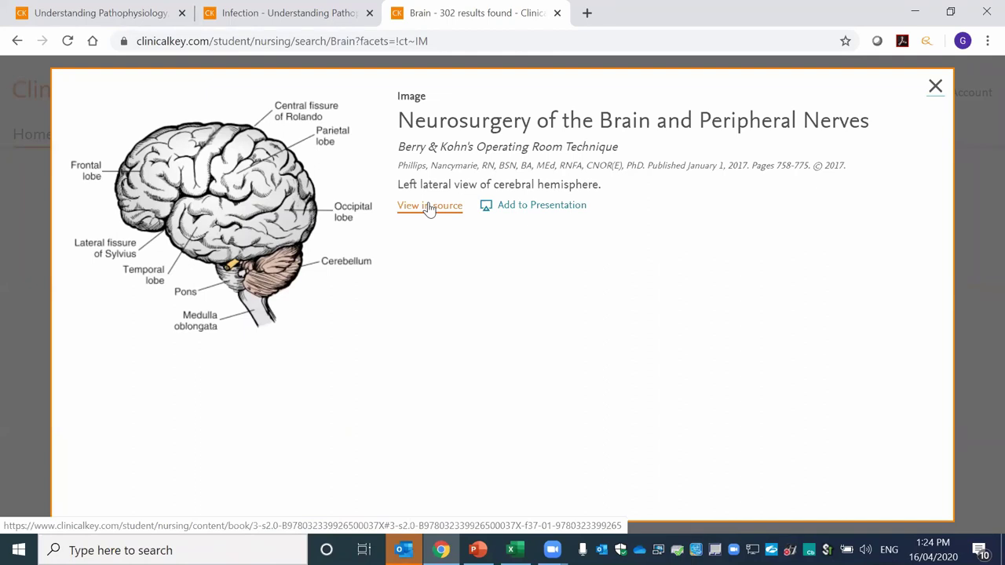
Add the cerebral hemisphere image to the Midwifery 1 presentation and close the image window.
click(518, 208)
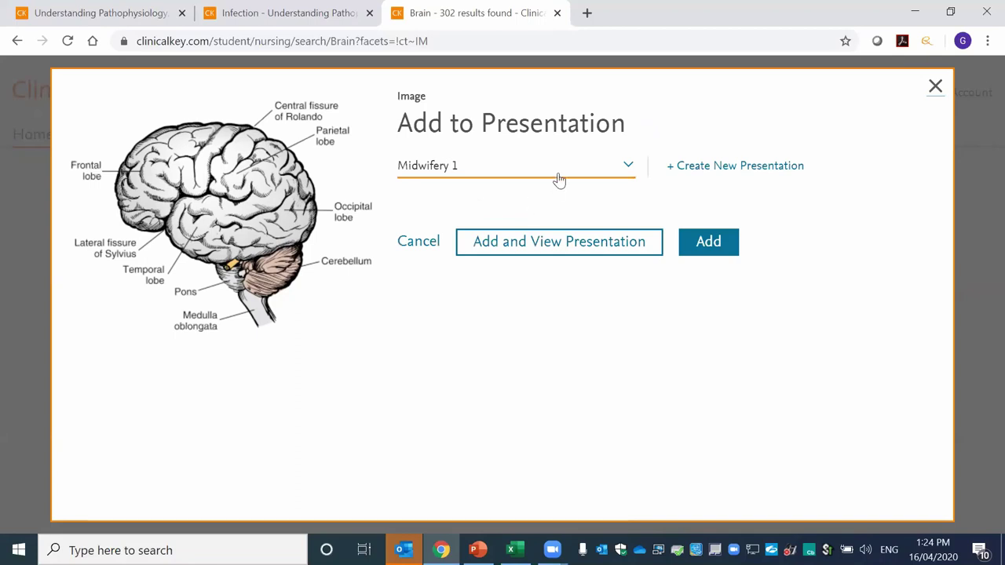
click(599, 167)
scroll(506, 251, down, 4)
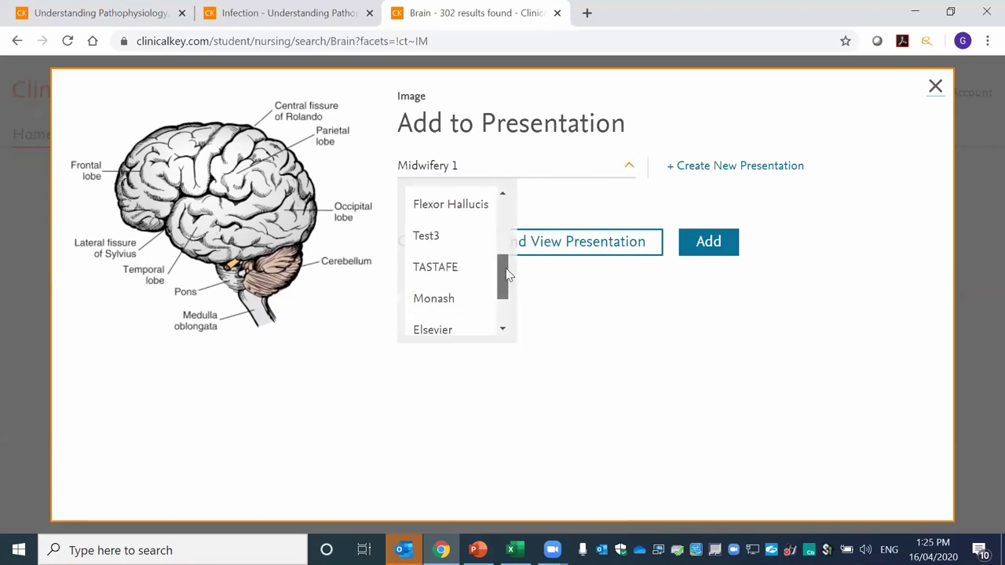
scroll(506, 264, up, 4)
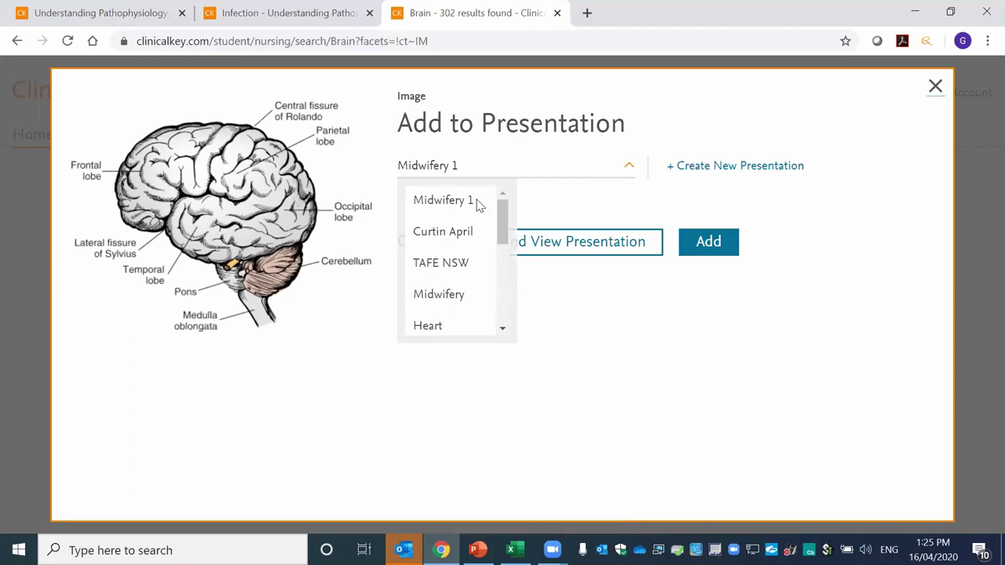
click(475, 204)
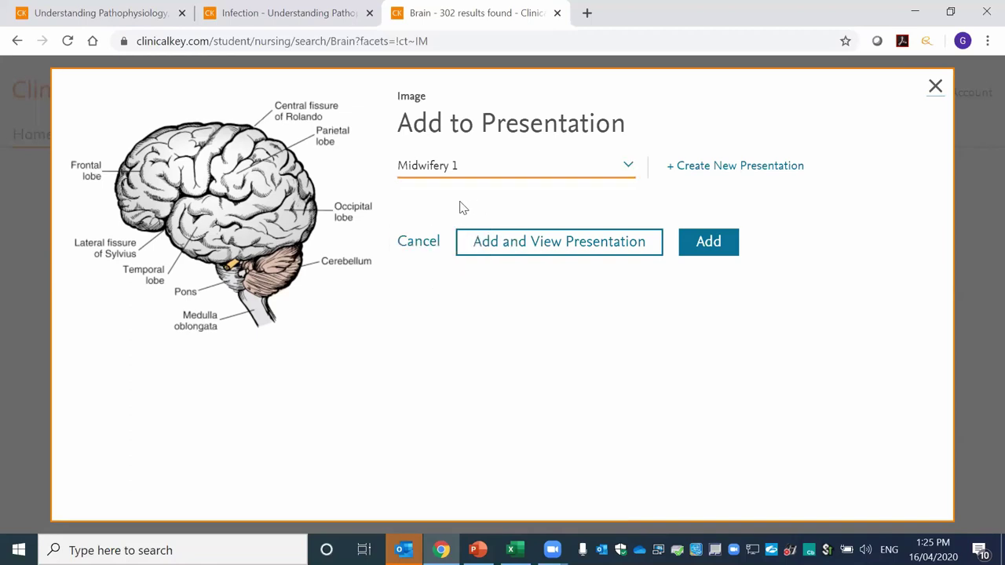
click(723, 248)
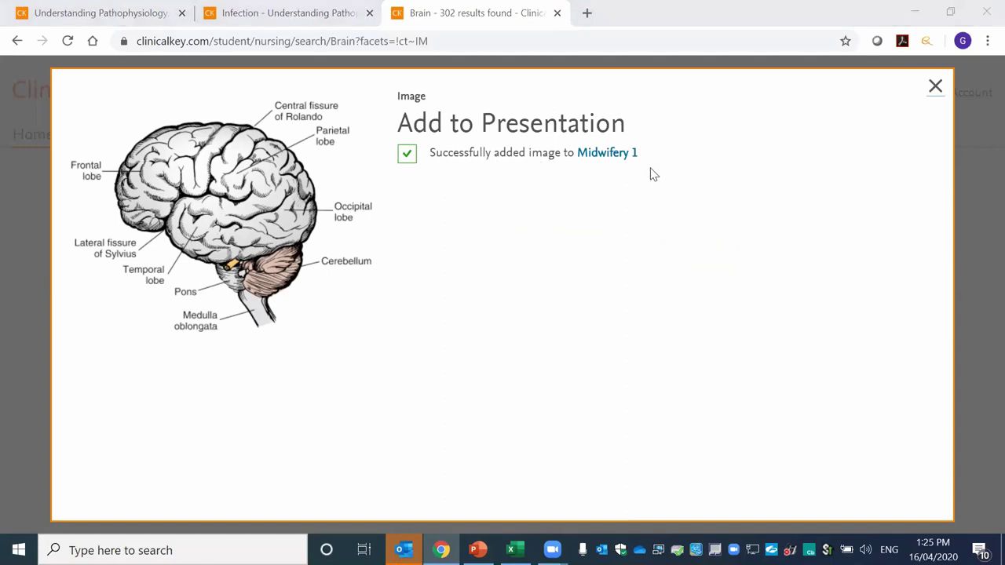
click(913, 102)
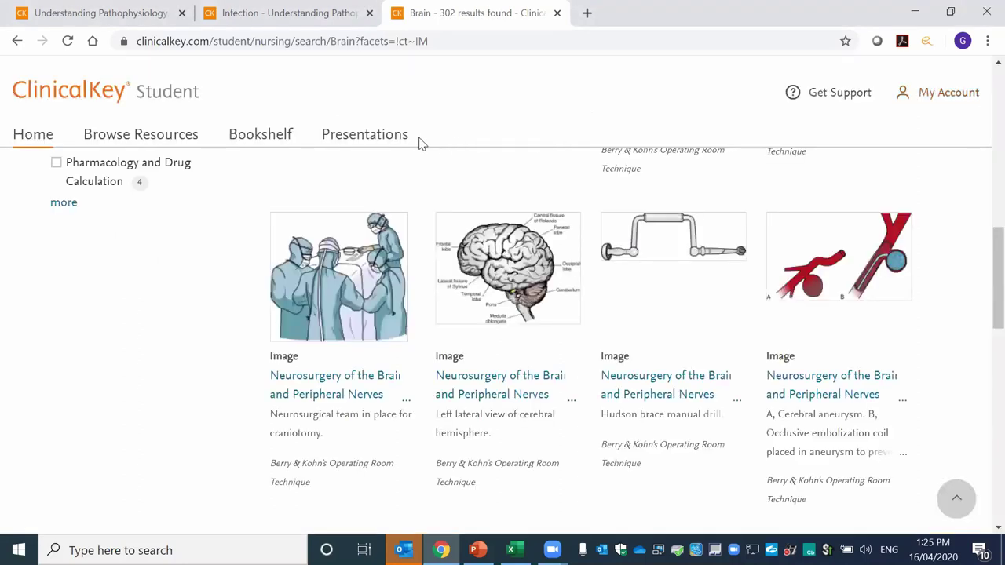
Go to the saved presentations, view Assignment 2, and switch back to Midwifery 1.
click(365, 135)
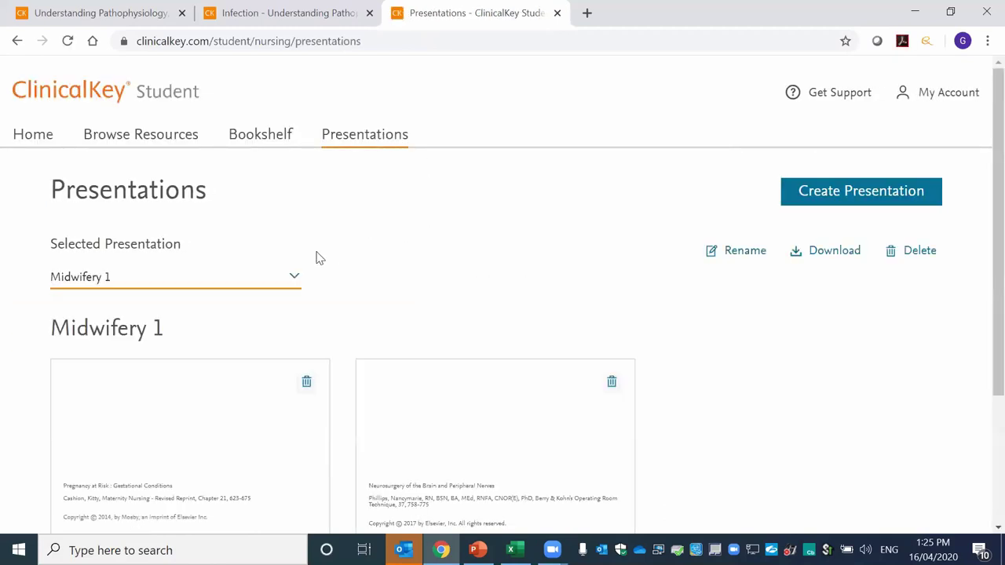
click(295, 280)
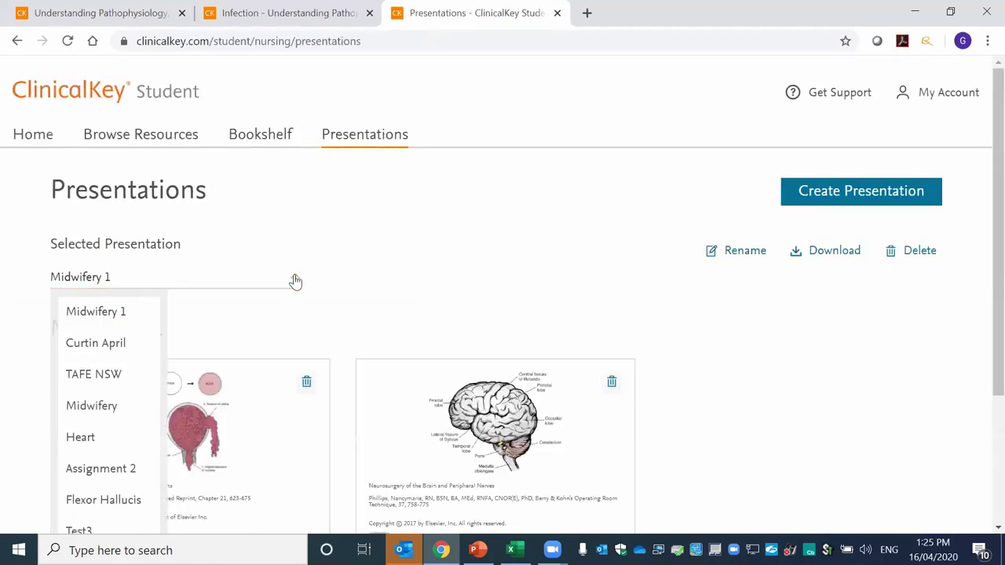
click(125, 469)
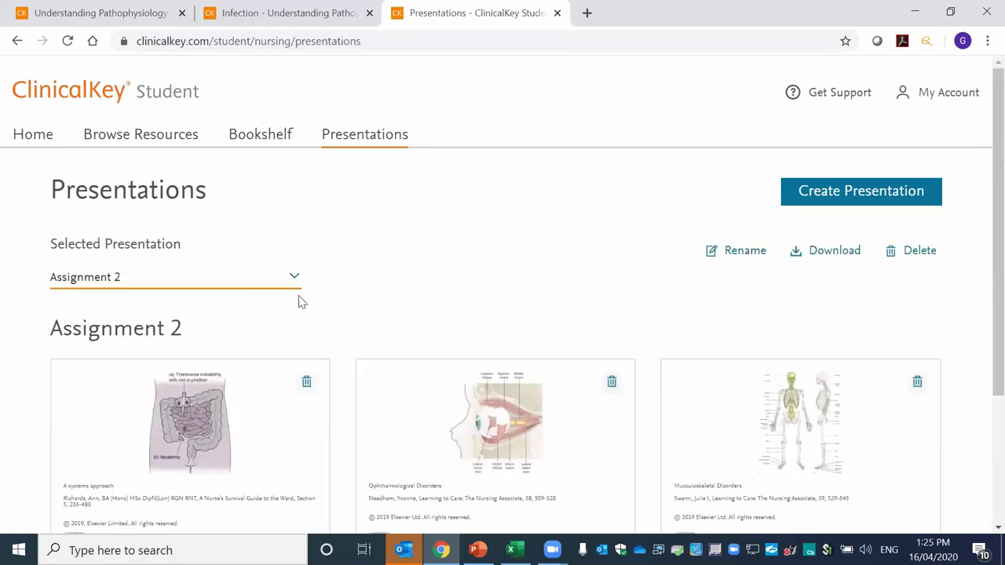
click(295, 283)
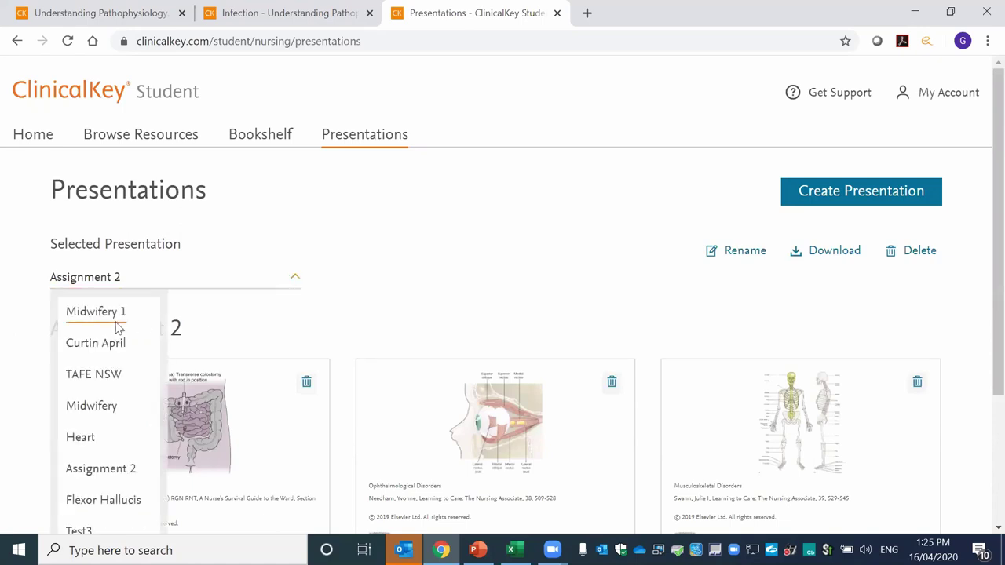
click(116, 322)
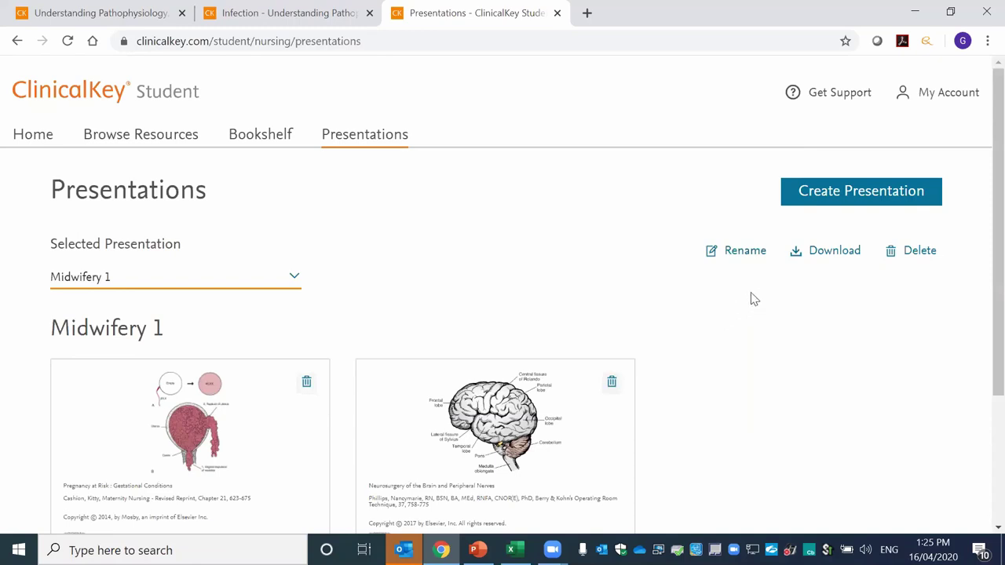
Try to download the Midwifery 1 presentation and go back to the presentations page.
click(814, 253)
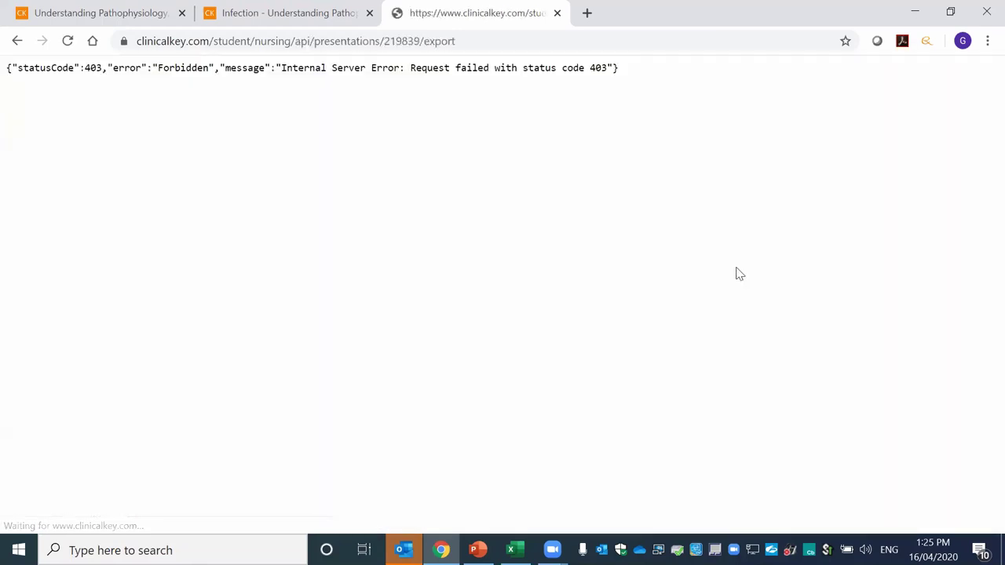
click(18, 41)
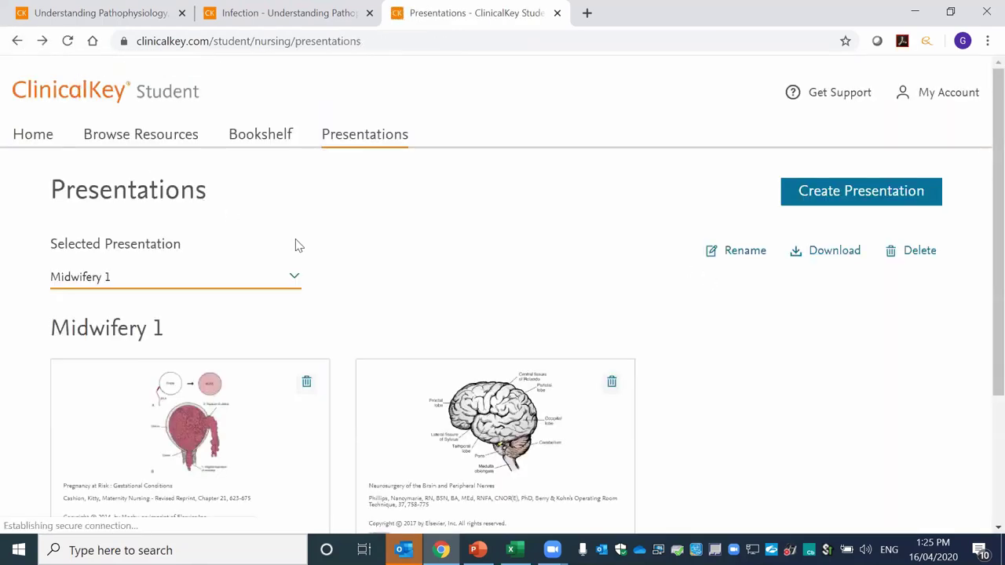
Download the Curtin April presentation and open the downloaded file in PowerPoint.
click(294, 278)
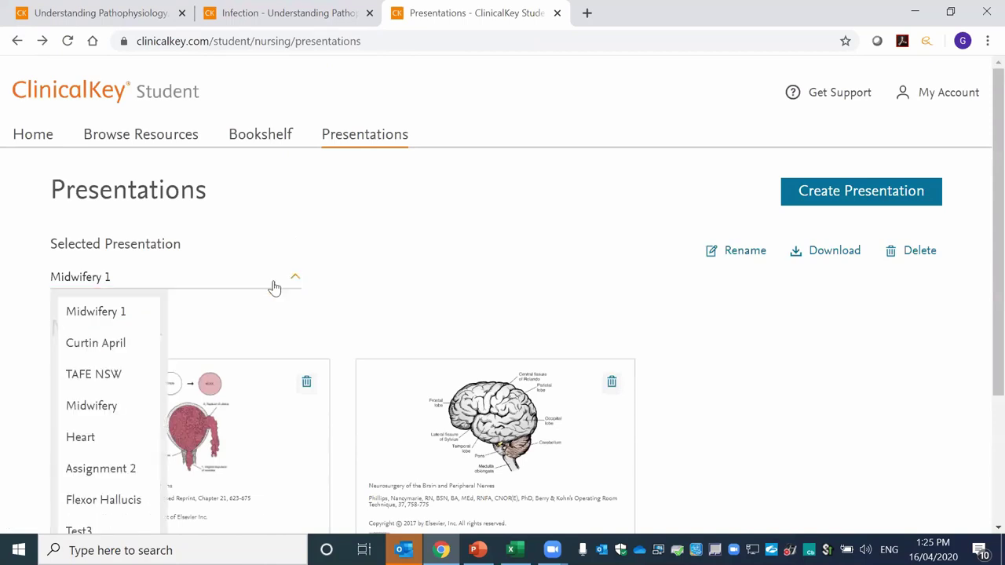
click(92, 345)
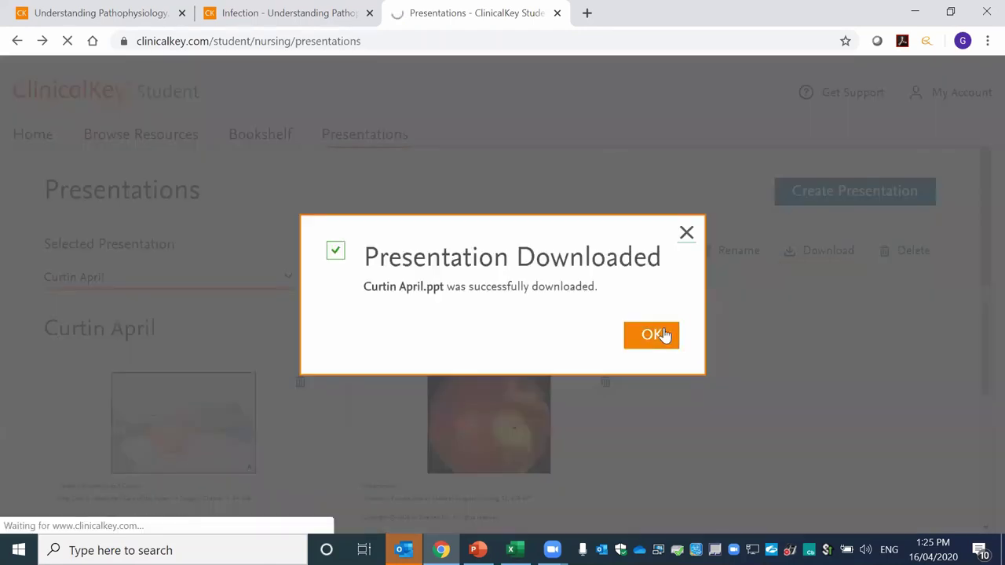
click(664, 336)
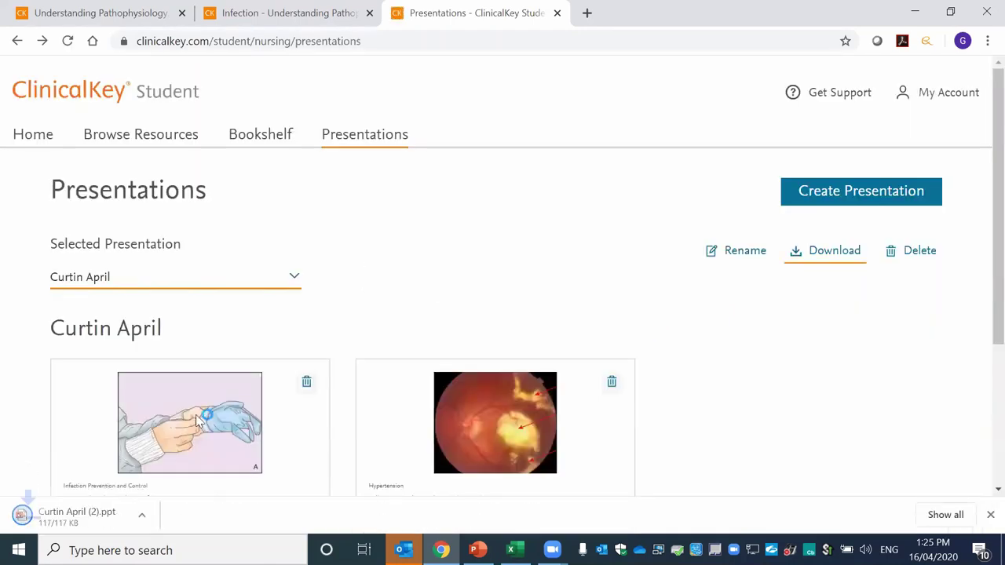
click(98, 516)
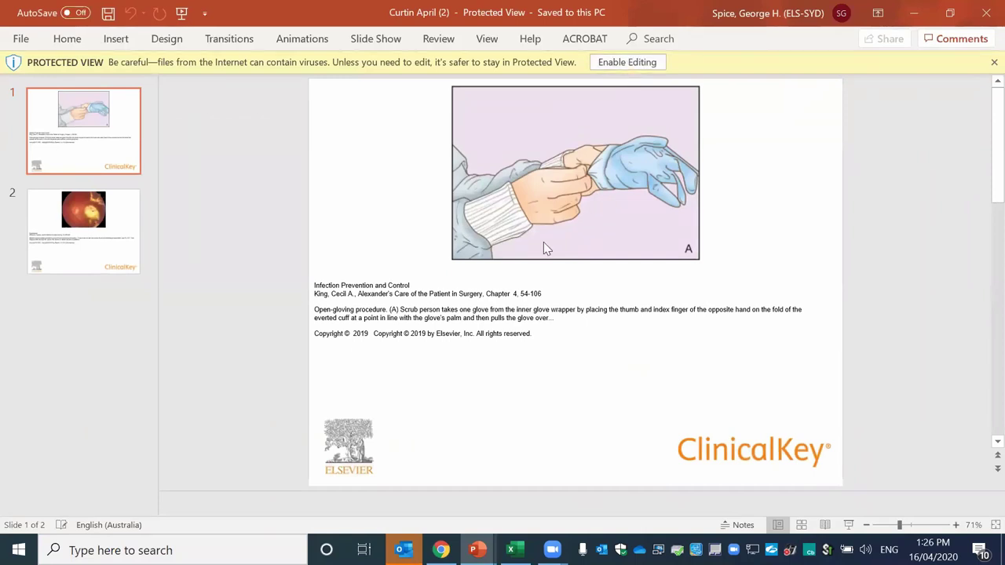
Enable editing of the presentation and enlarge the retinal image on slide 2.
click(627, 62)
click(85, 279)
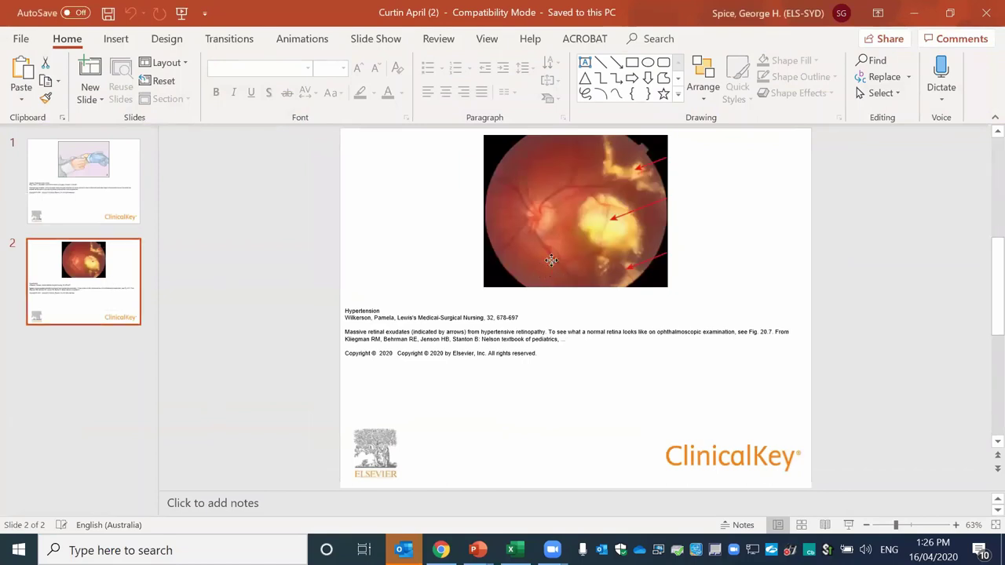
click(551, 260)
drag(482, 287, 462, 281)
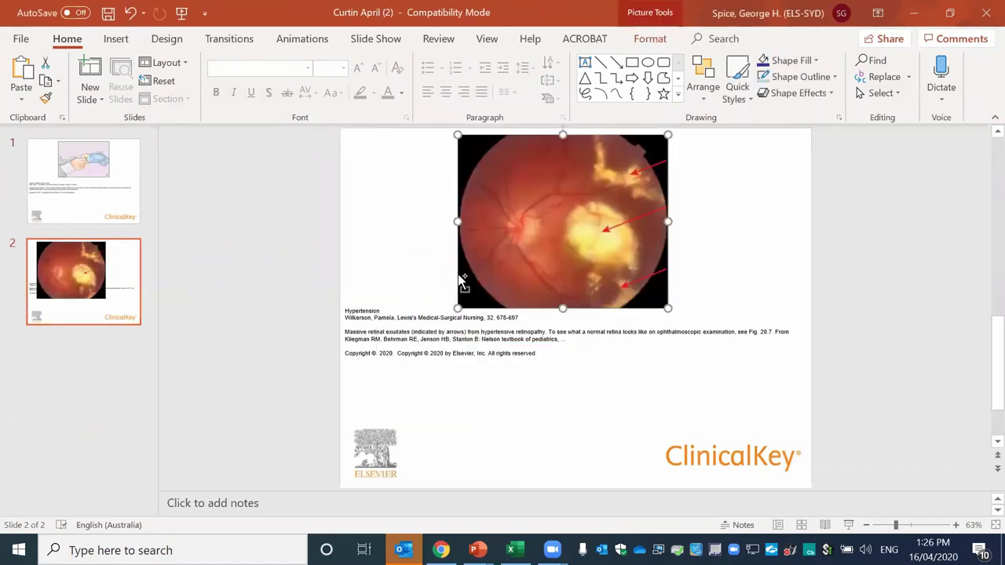
Cut the retinal image, paste it back onto slide 2, and move it slightly up and to the right.
key(ctrl+x)
key(ctrl+v)
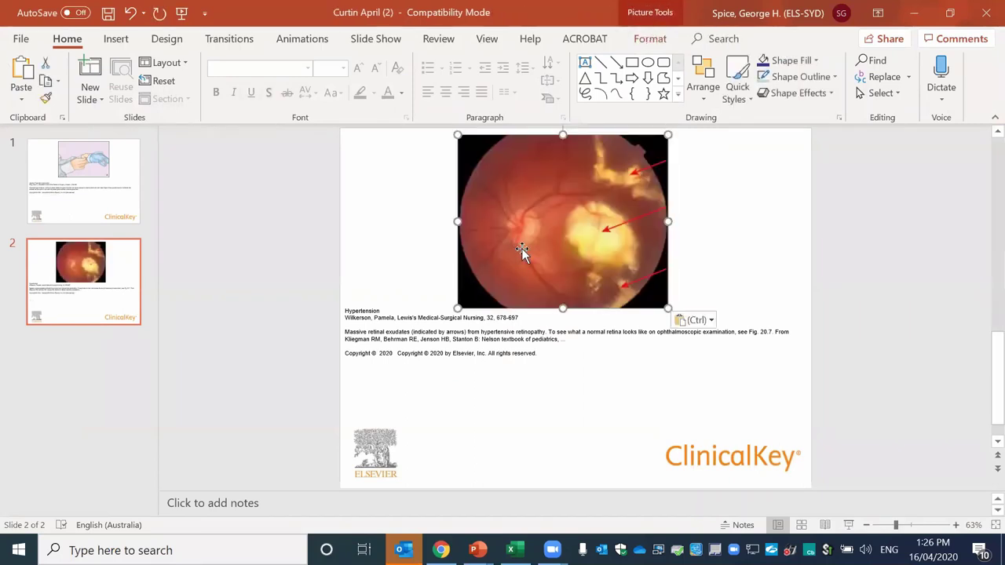
drag(521, 248, 550, 237)
Move the Hypertension caption text box down and to the right below the image, and highlight its citation text.
click(460, 339)
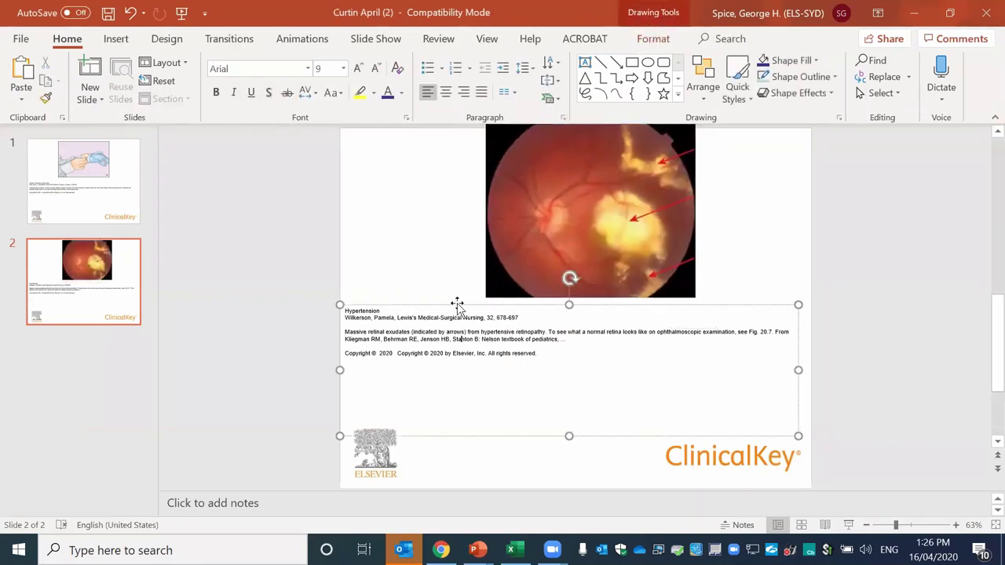
drag(456, 304, 484, 332)
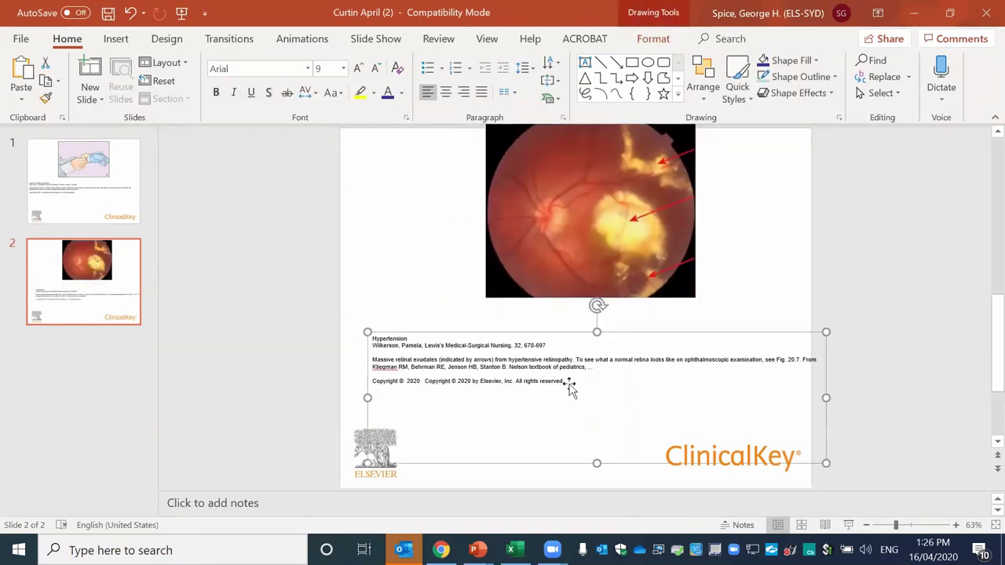
drag(565, 381, 370, 336)
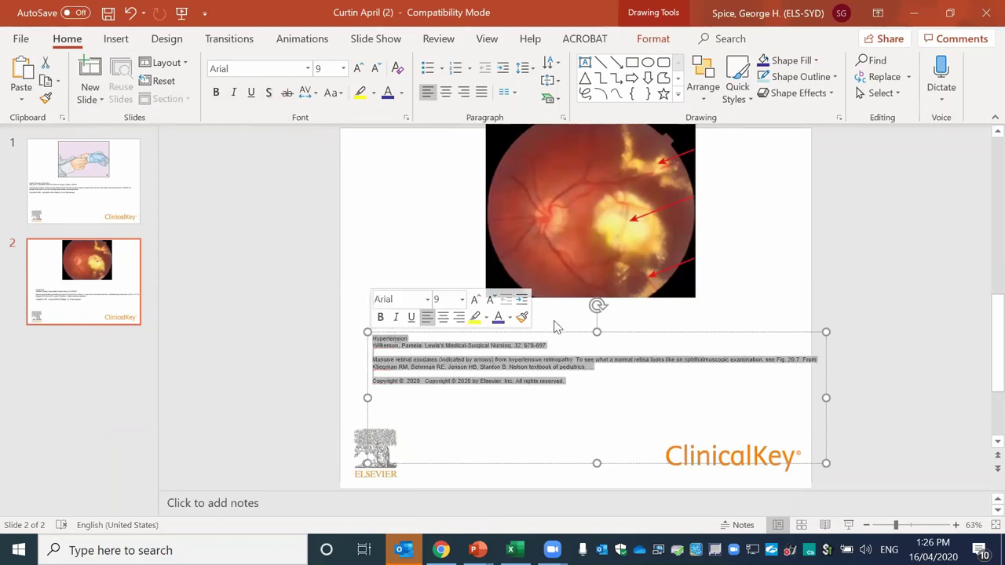
click(492, 381)
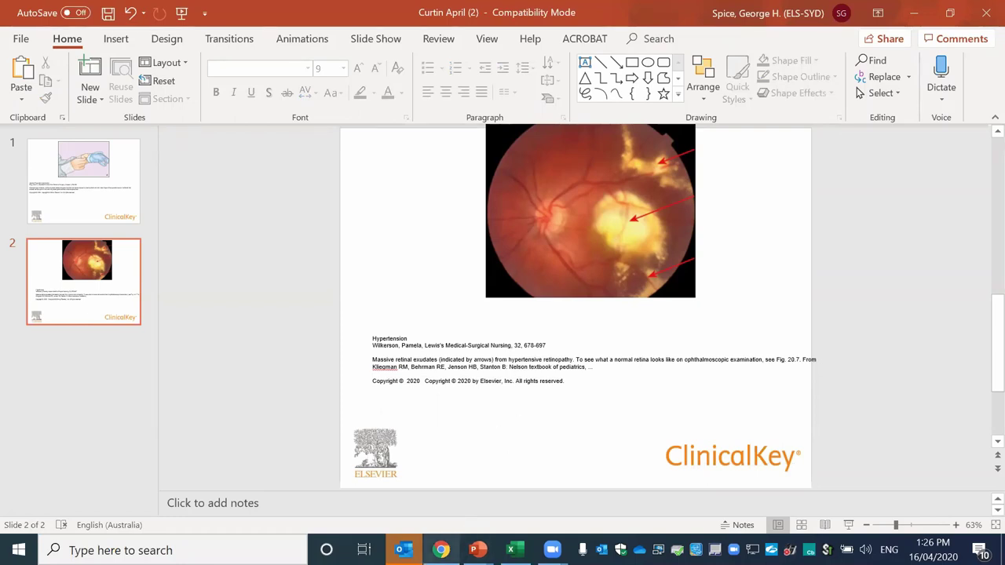
Switch back to ClinicalKey Student in Chrome and open the Resource Center from the foot of the home page.
mouse_move(441, 549)
click(439, 471)
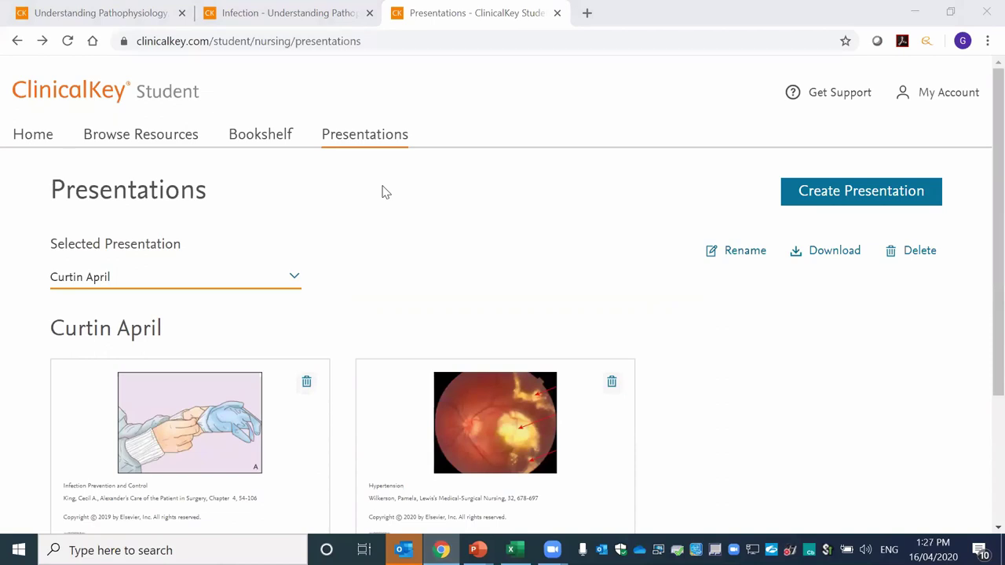
click(157, 94)
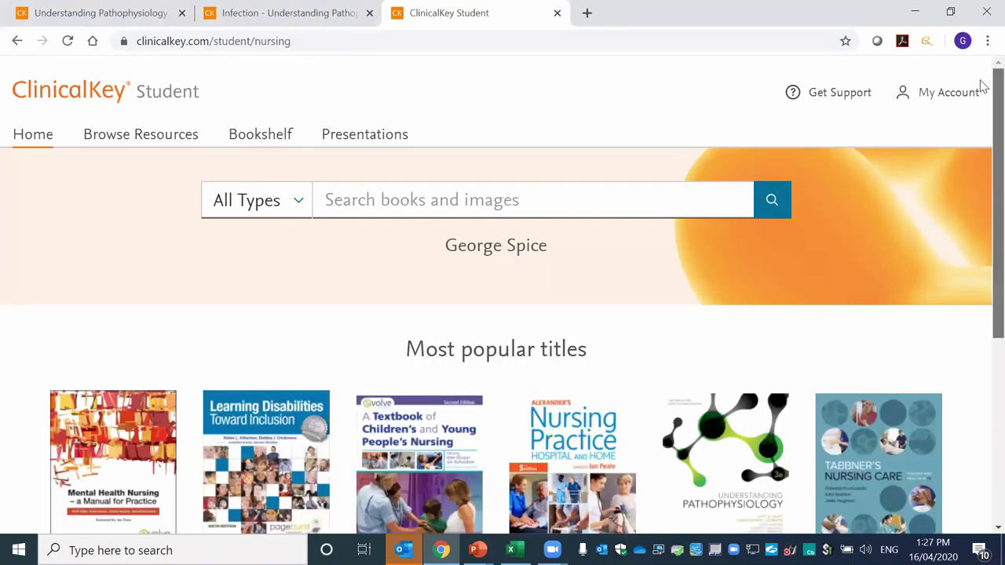
scroll(981, 102, down, 3)
scroll(981, 149, down, 3)
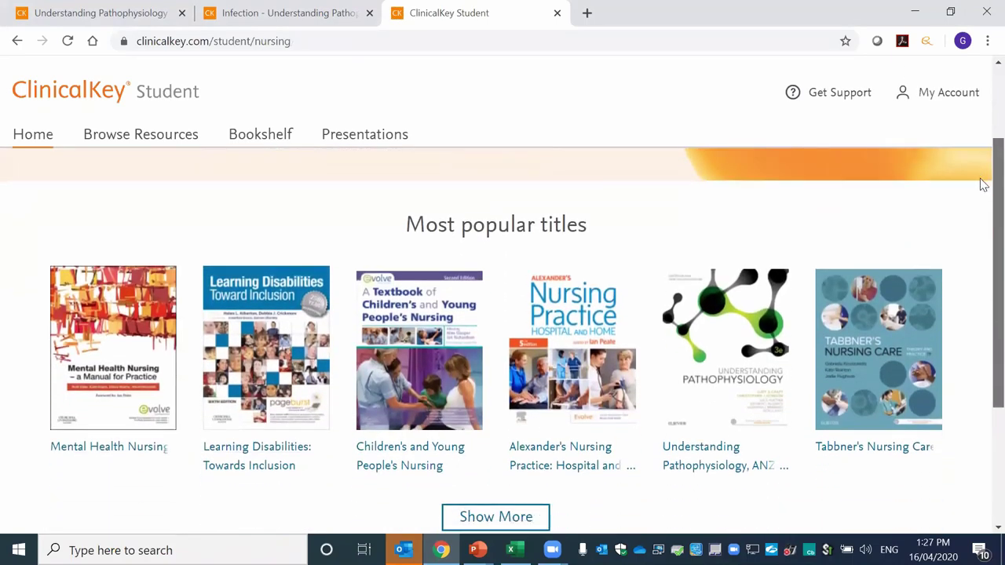
scroll(981, 267, down, 2)
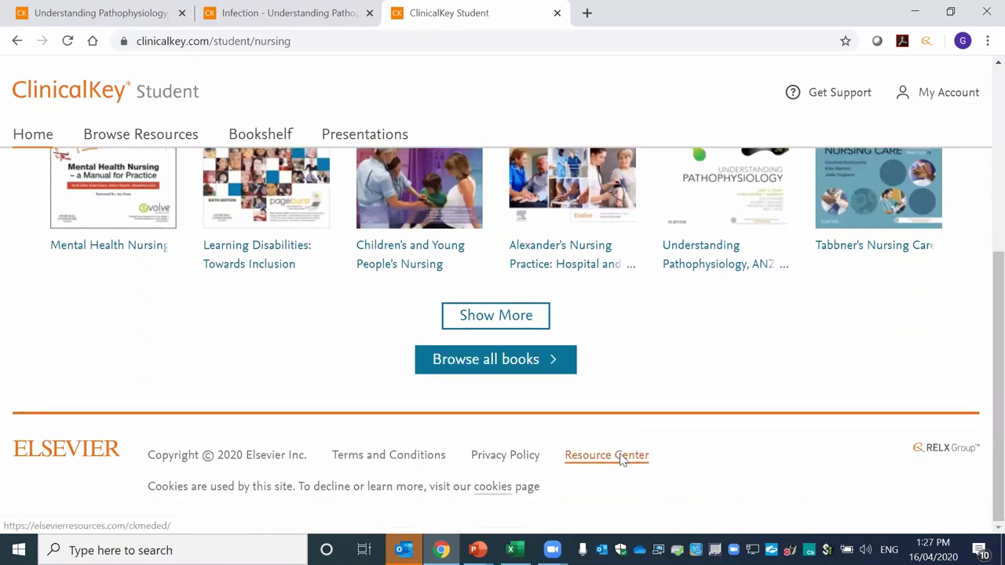
click(622, 458)
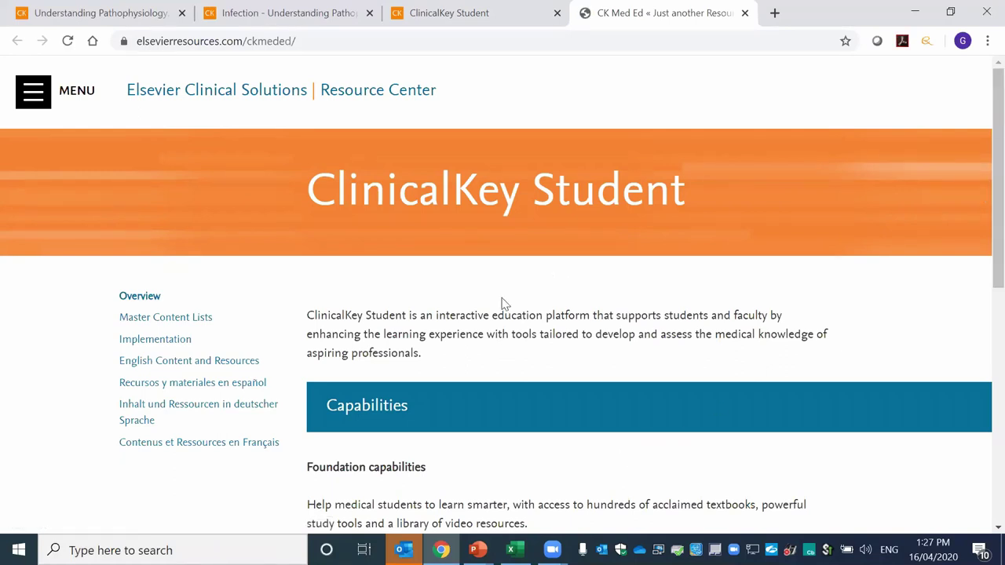
View the Master Content Lists and the Implementation page in the Resource Center.
click(191, 322)
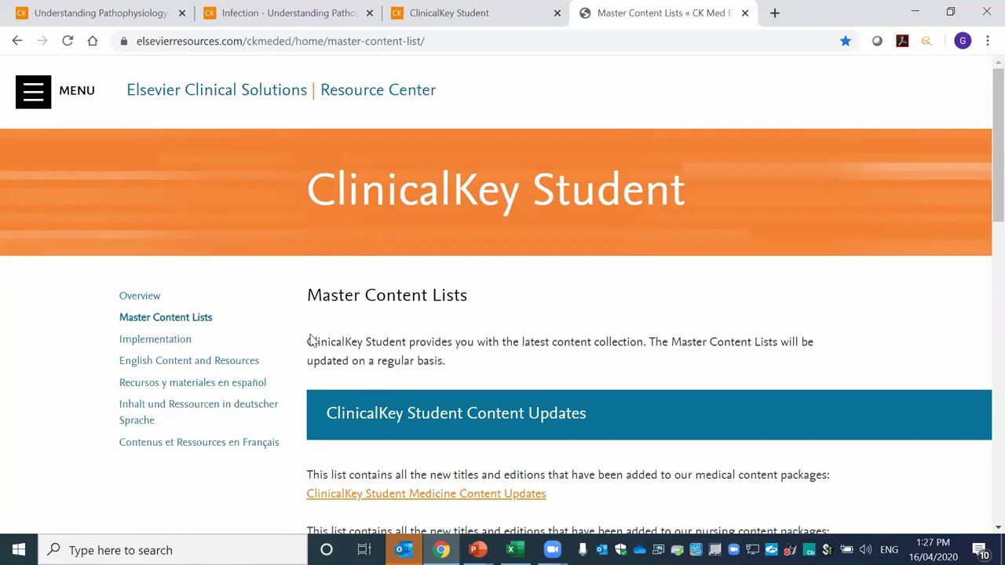
scroll(311, 340, down, 2)
scroll(311, 340, up, 1)
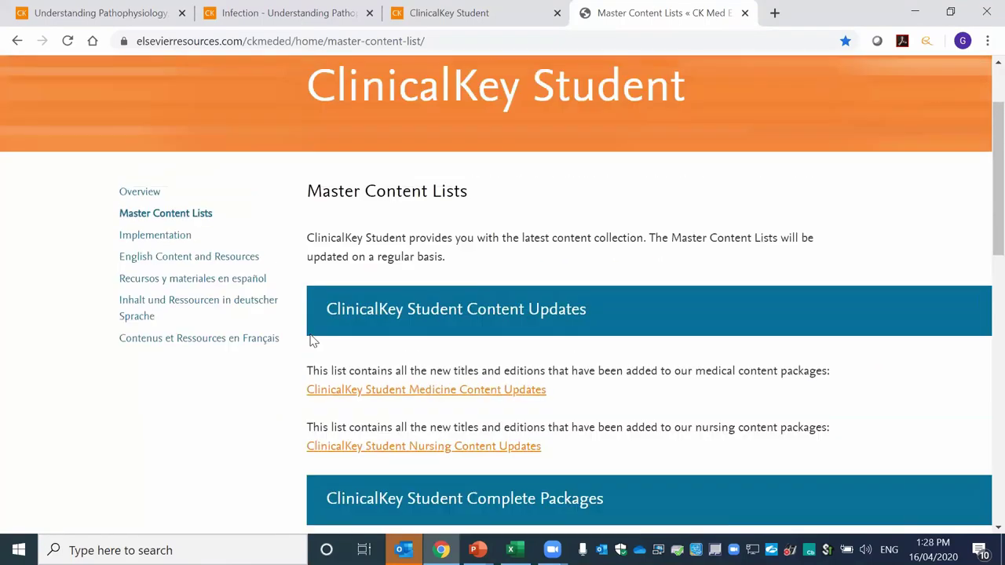
click(173, 263)
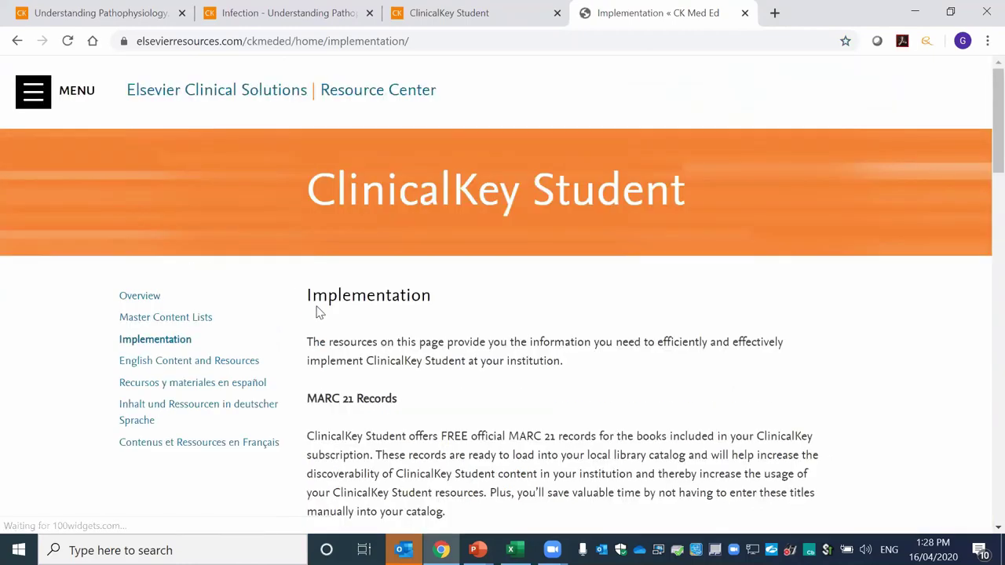
scroll(318, 311, down, 1)
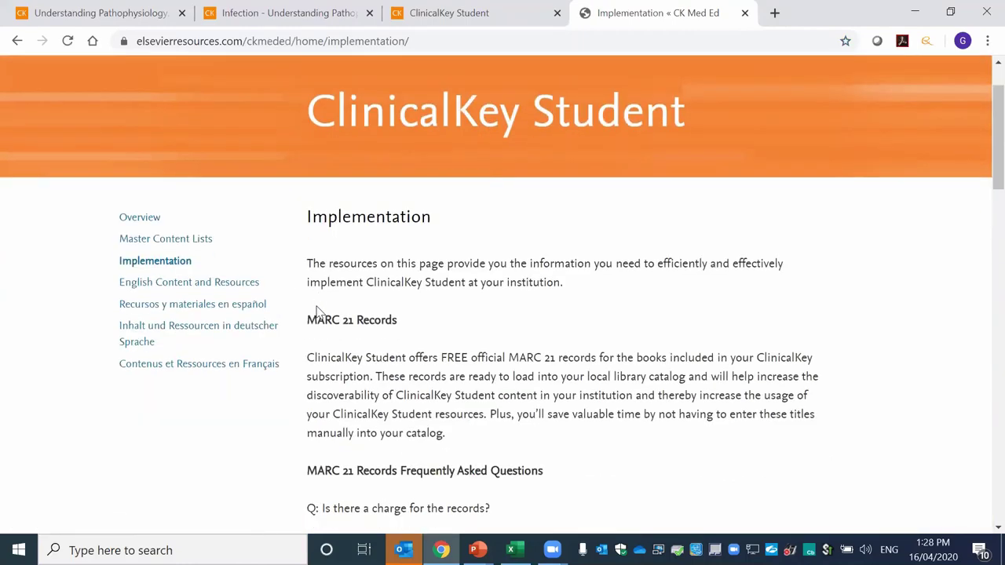
Open English Content and Resources and examine the quick start guides and the how-to videos.
click(246, 284)
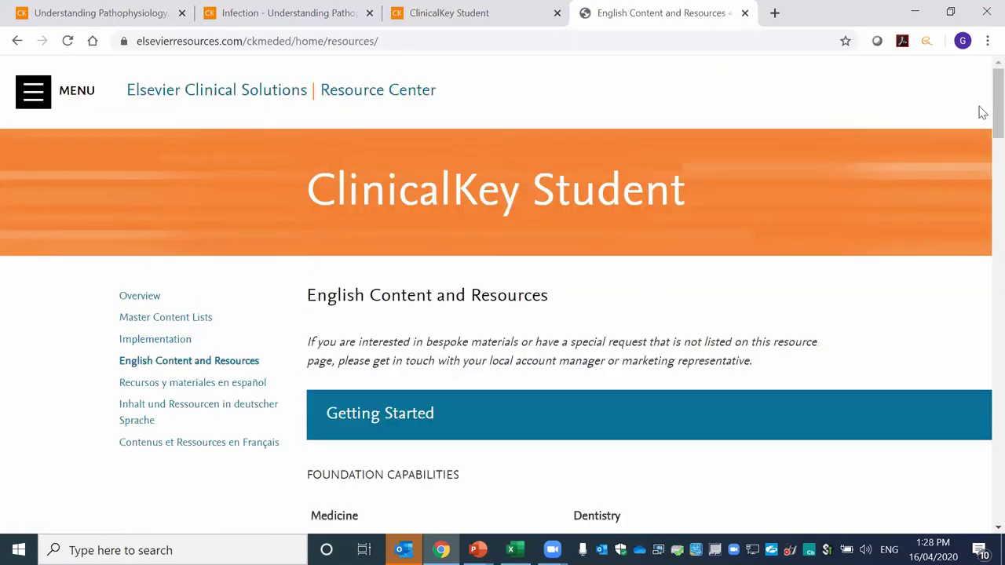
scroll(981, 105, down, 1)
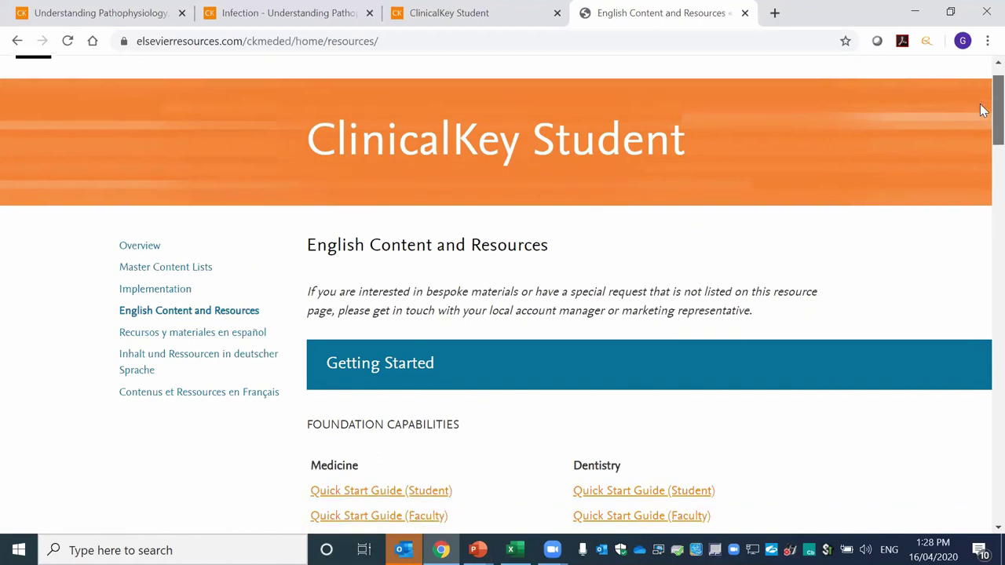
scroll(981, 114, down, 1)
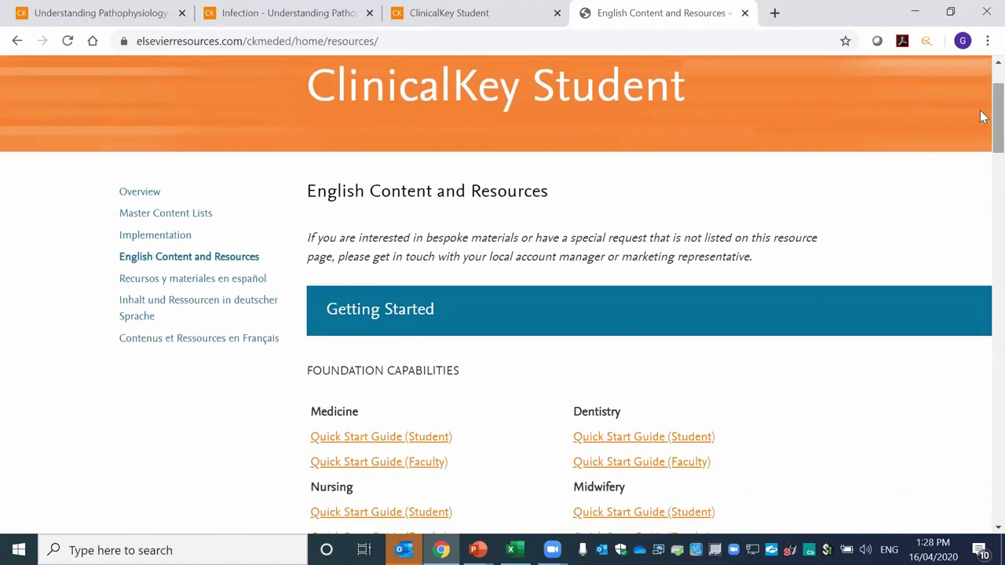
scroll(981, 122, down, 2)
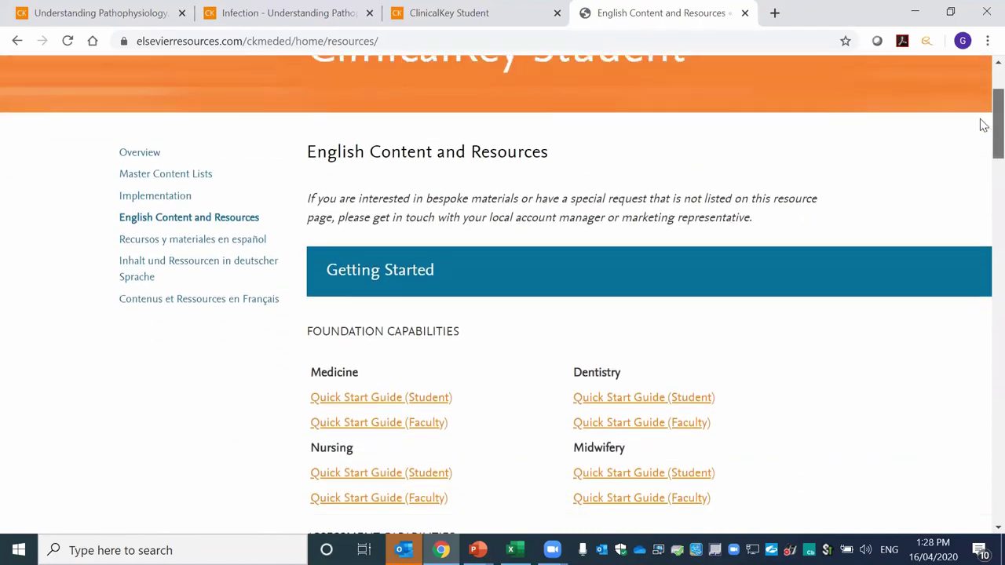
scroll(981, 141, down, 2)
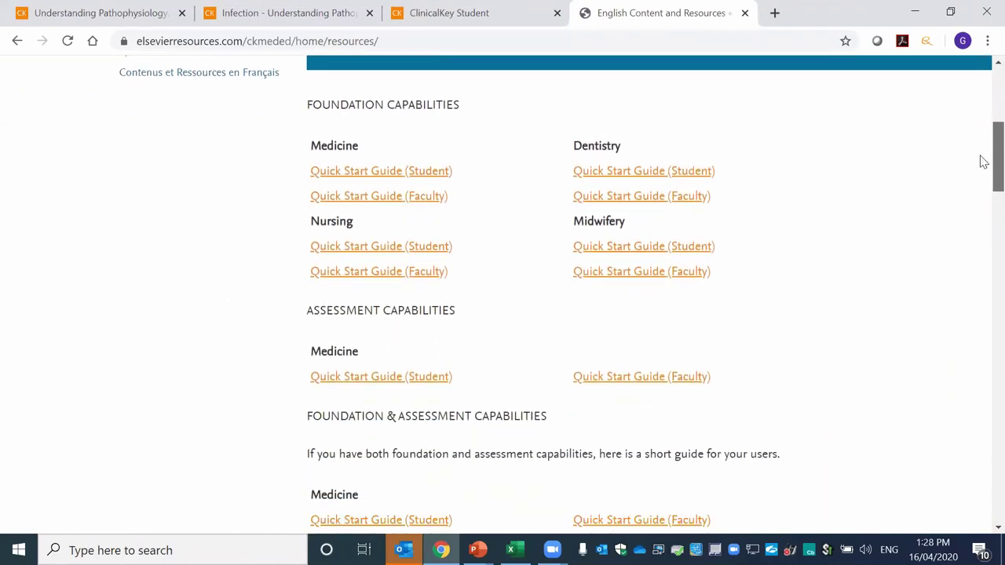
scroll(981, 169, down, 2)
scroll(981, 182, down, 2)
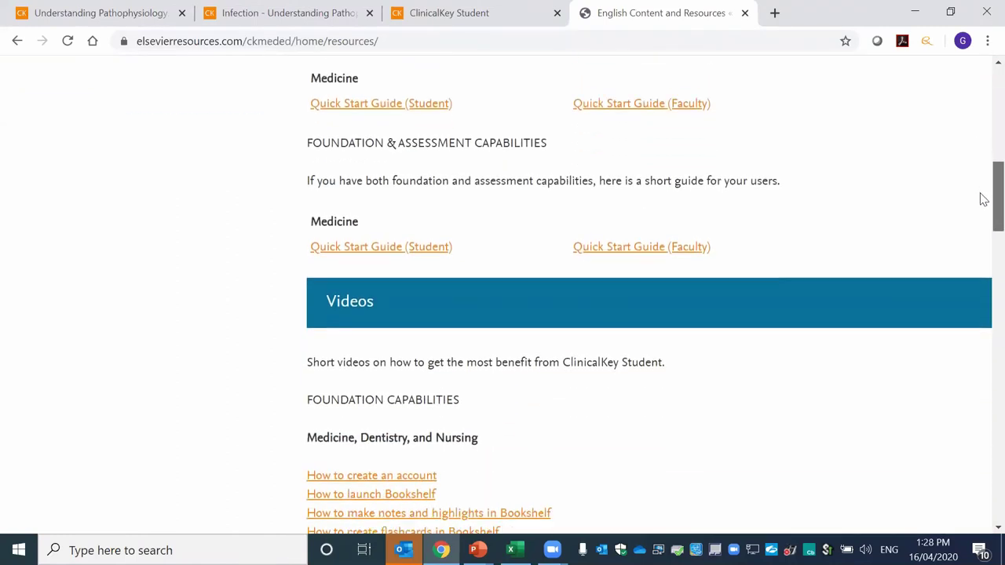
scroll(982, 200, down, 1)
scroll(981, 206, down, 1)
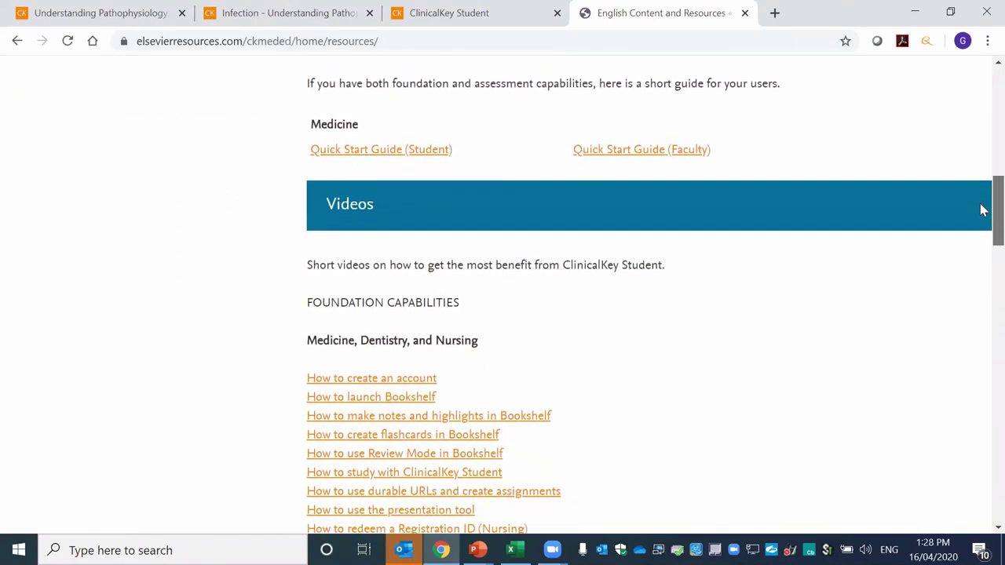
scroll(982, 215, down, 1)
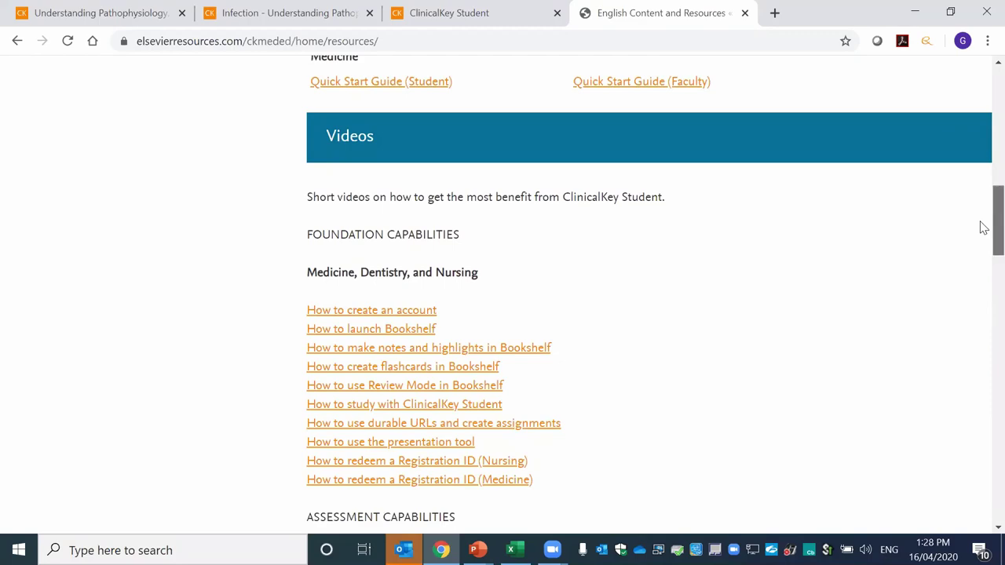
scroll(982, 228, up, 7)
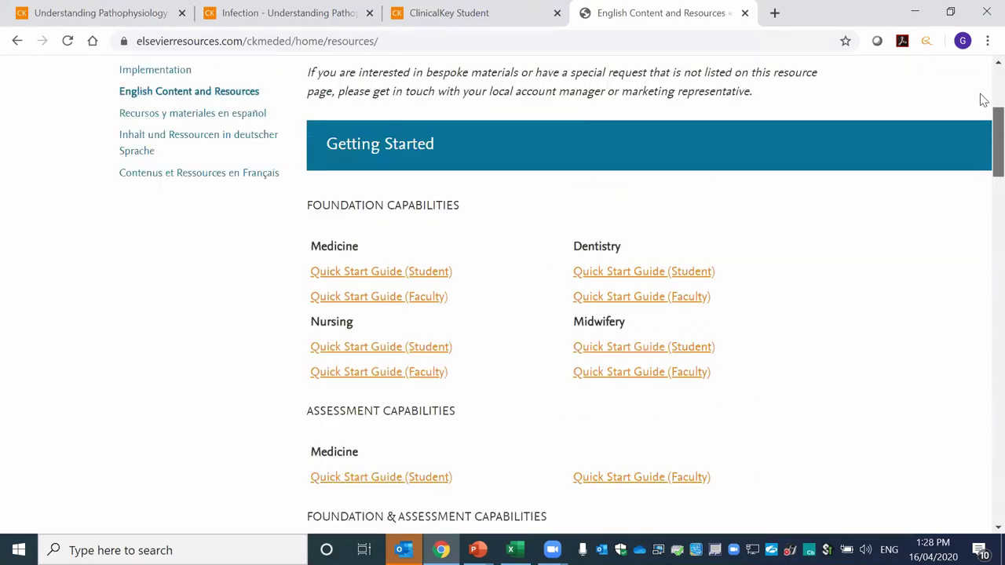
scroll(983, 100, up, 3)
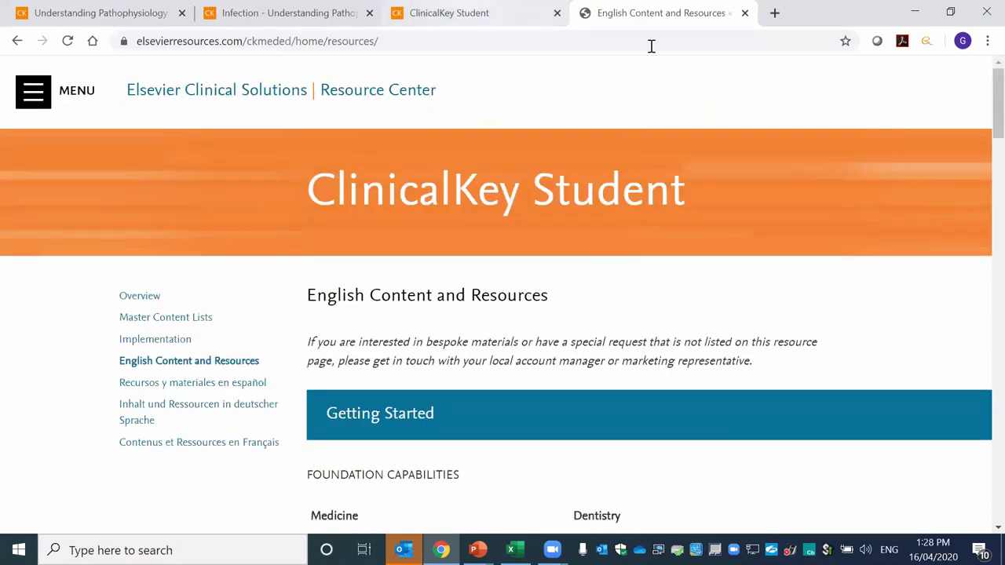
Return to the ClinicalKey Student home page and its search area, leaving the Resource Center open.
key(ctrl+shift+Tab)
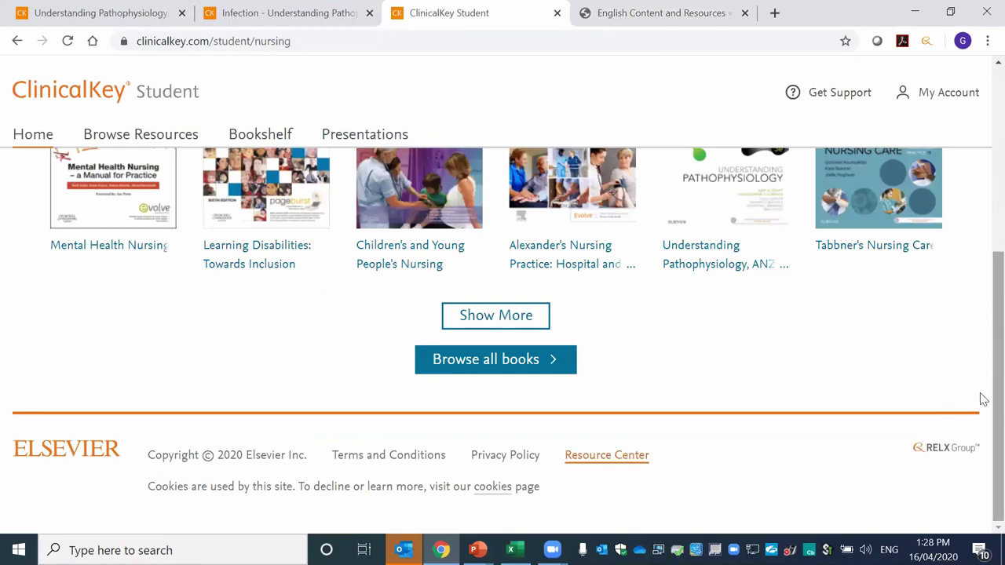
scroll(981, 224, up, 3)
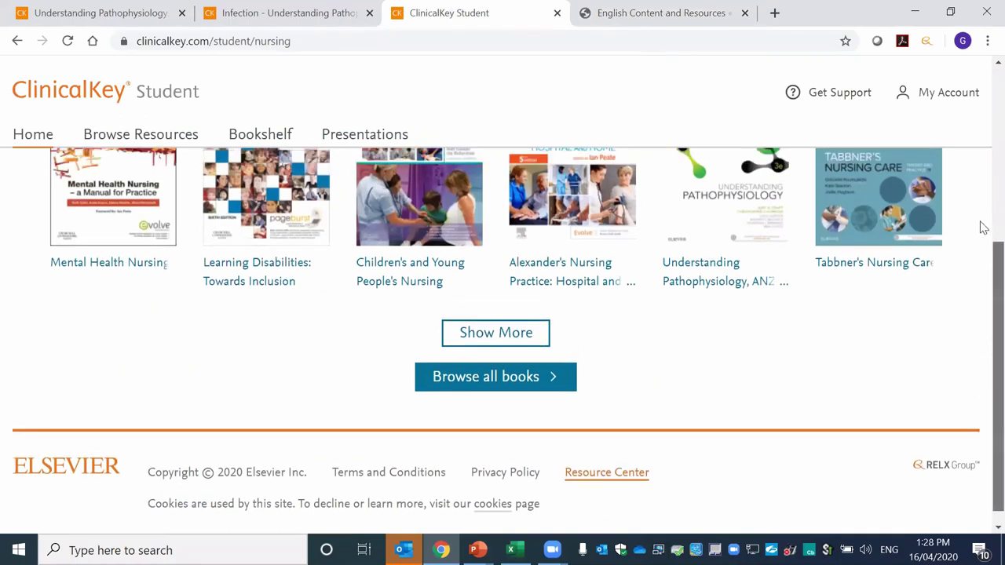
scroll(980, 195, up, 2)
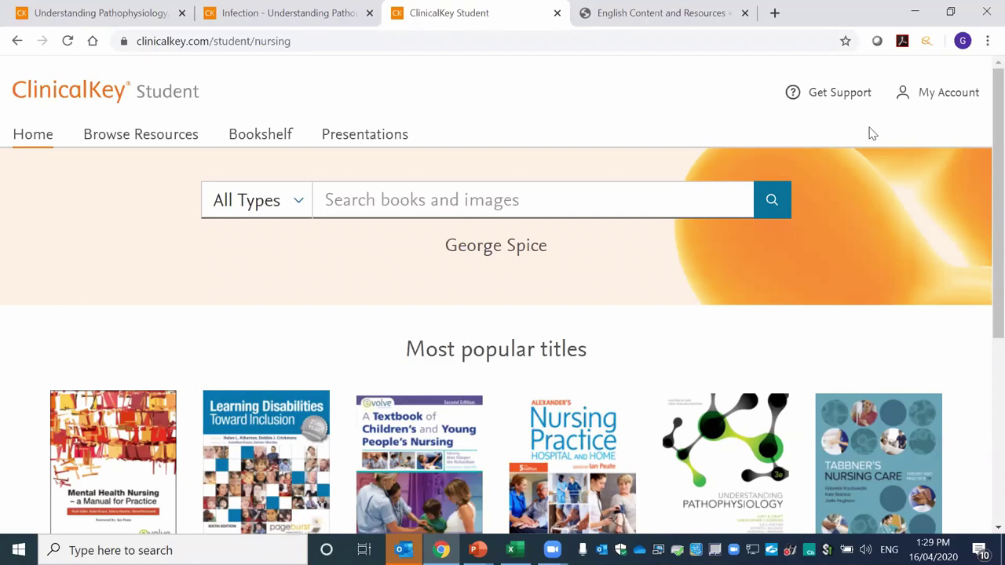
Open the Help site from Get Support and examine its search, Top 10 FAQs and further assistance options.
click(841, 96)
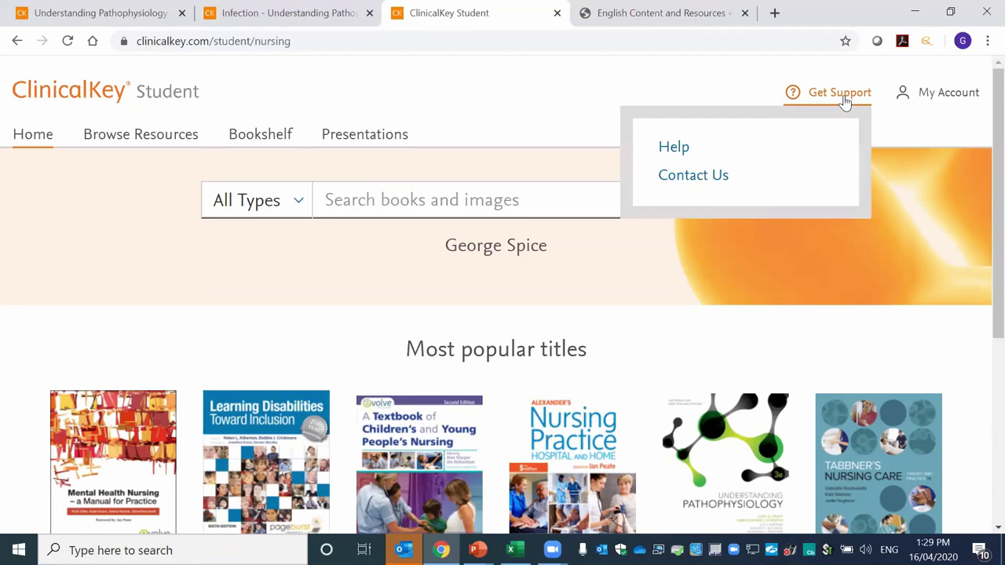
click(678, 161)
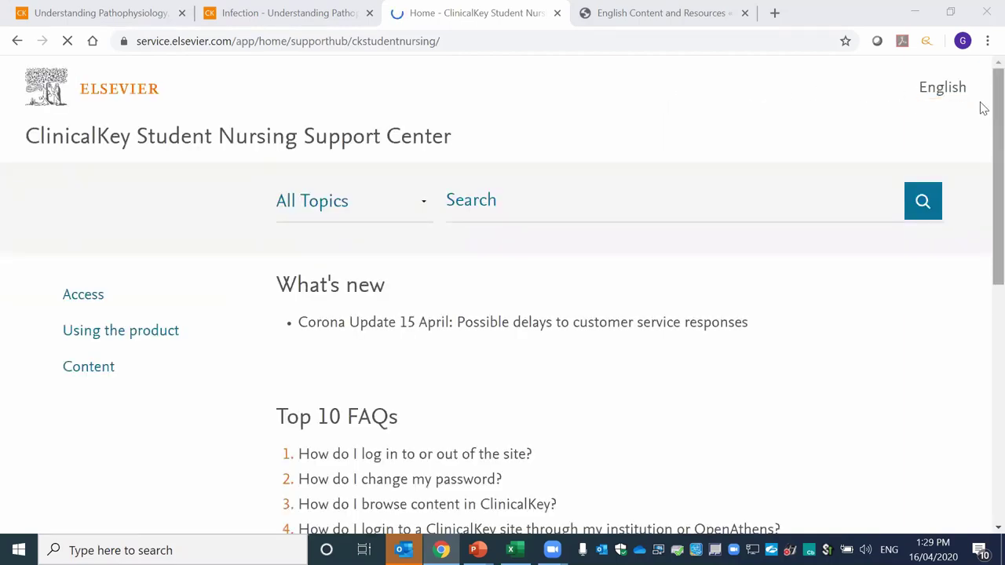
scroll(981, 125, down, 2)
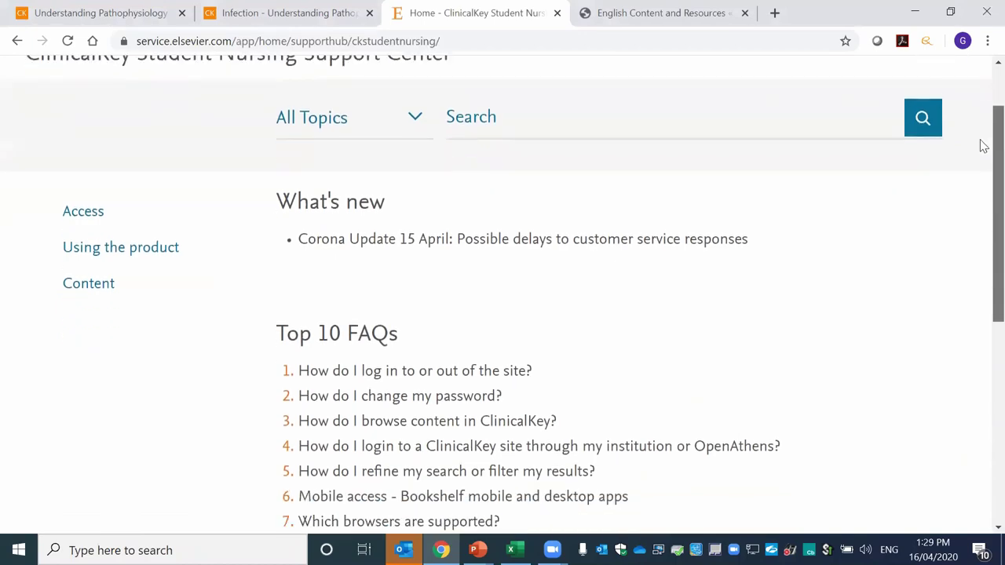
scroll(983, 190, down, 4)
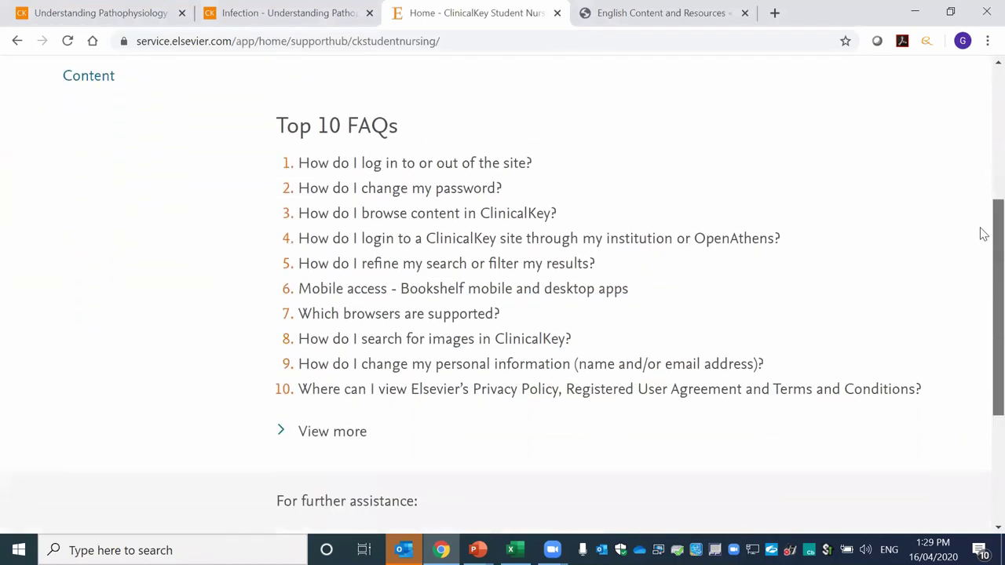
scroll(981, 135, up, 5)
click(448, 134)
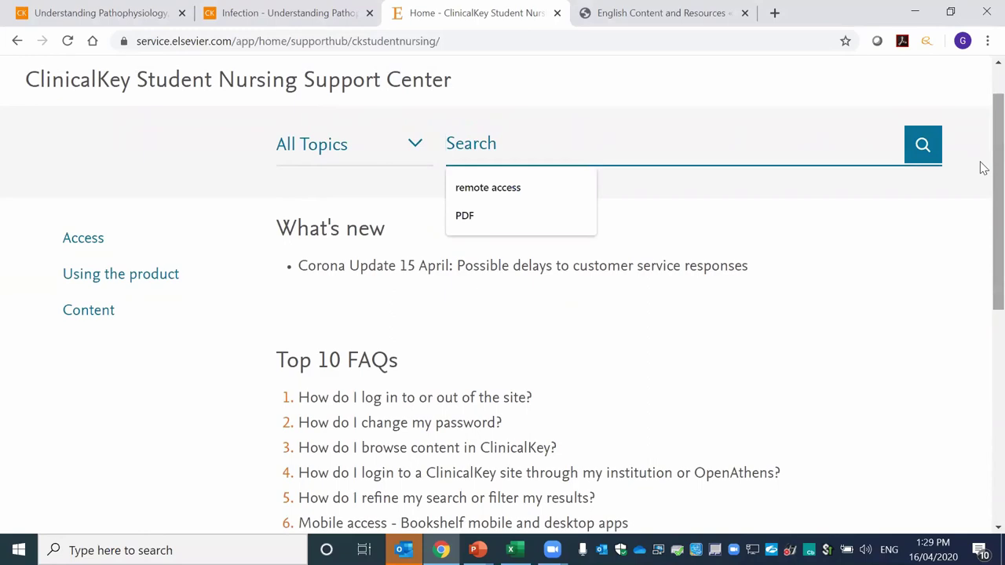
scroll(984, 308, down, 1)
scroll(983, 308, down, 5)
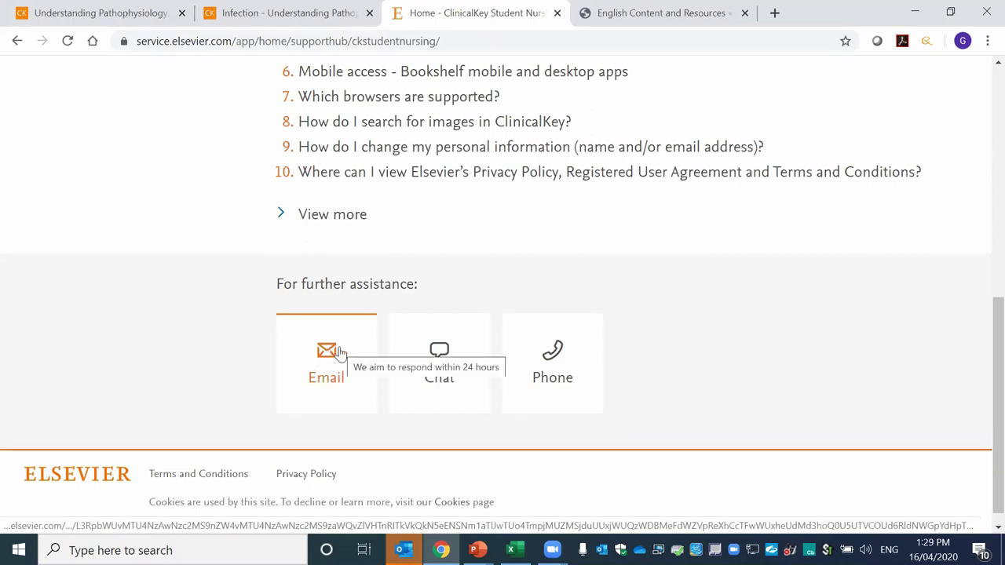
click(563, 348)
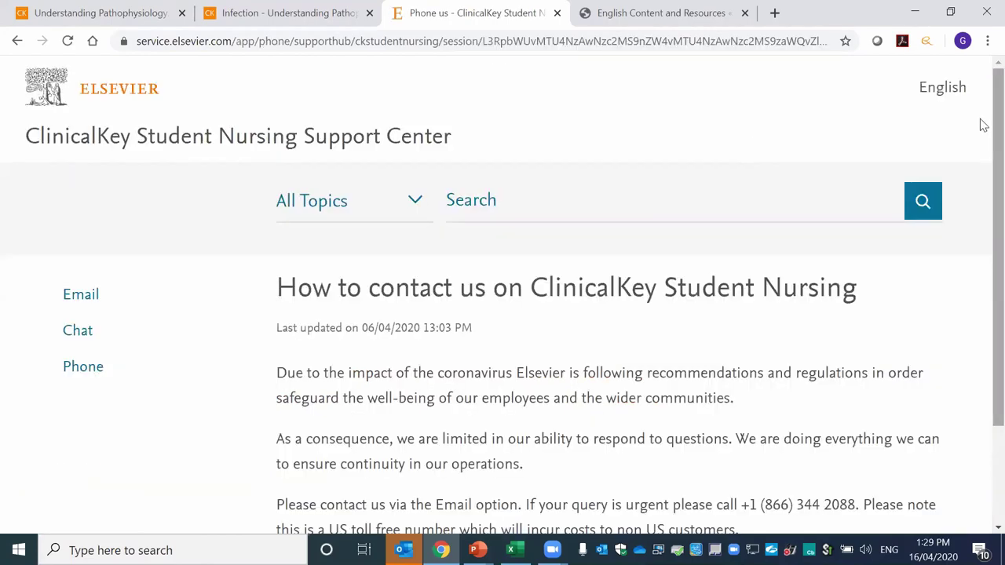
scroll(980, 139, down, 2)
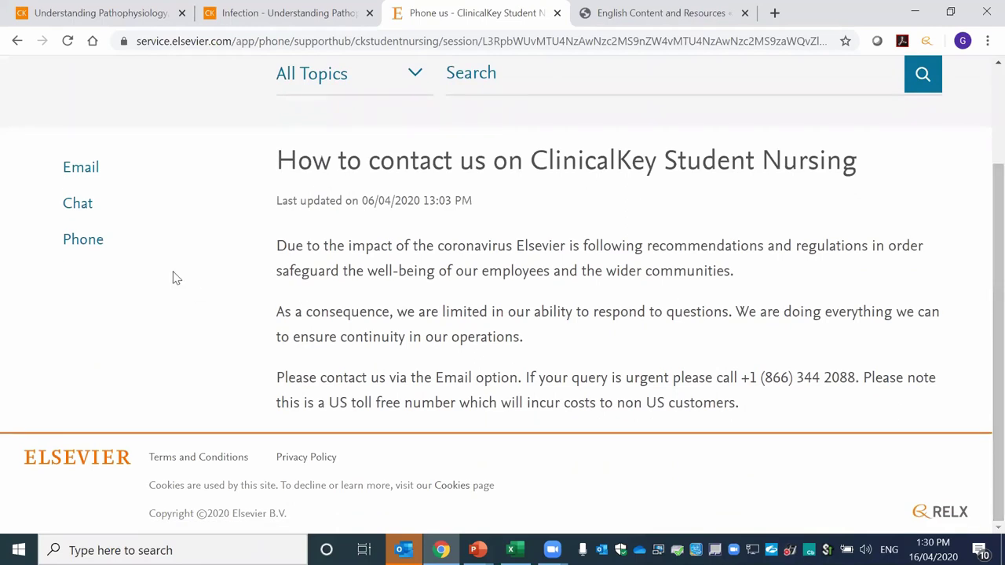
click(85, 212)
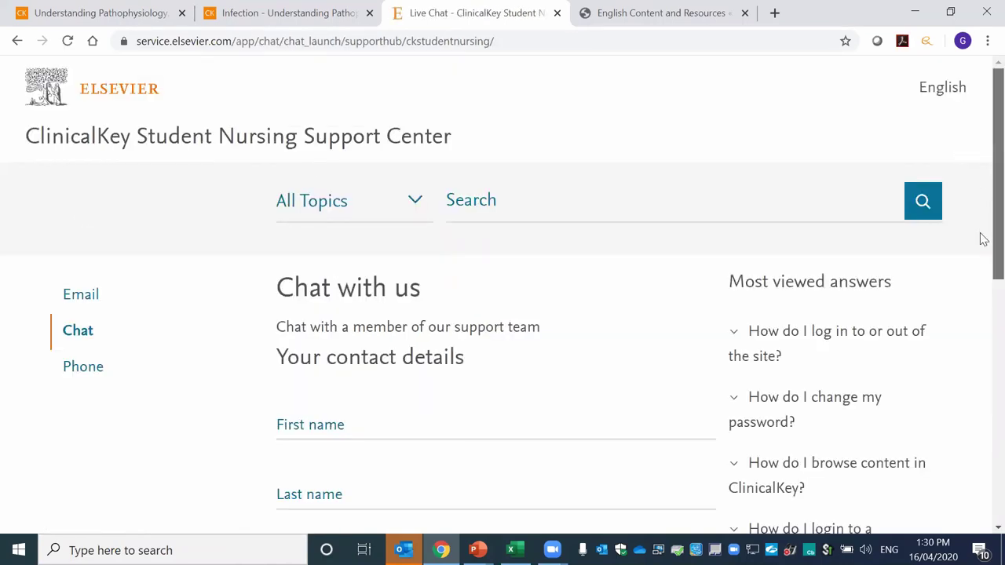
scroll(981, 239, down, 3)
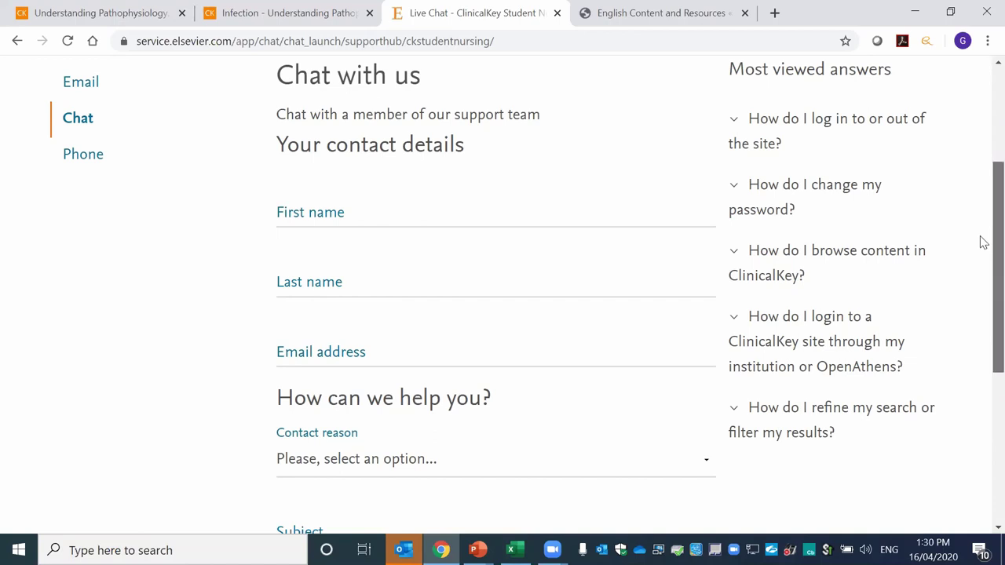
scroll(980, 189, up, 3)
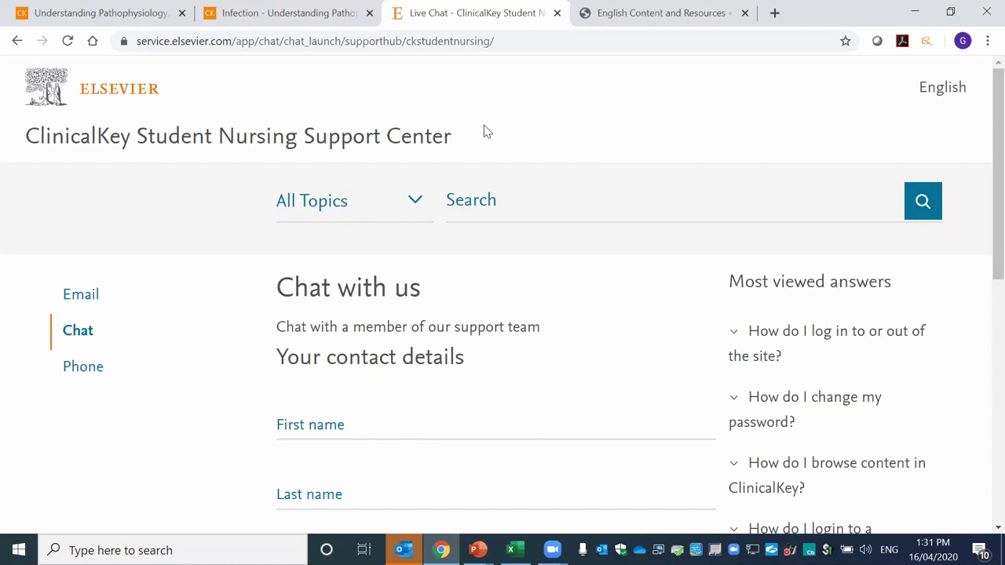
Return to the open Infection chapter of Understanding Pathophysiology.
click(261, 24)
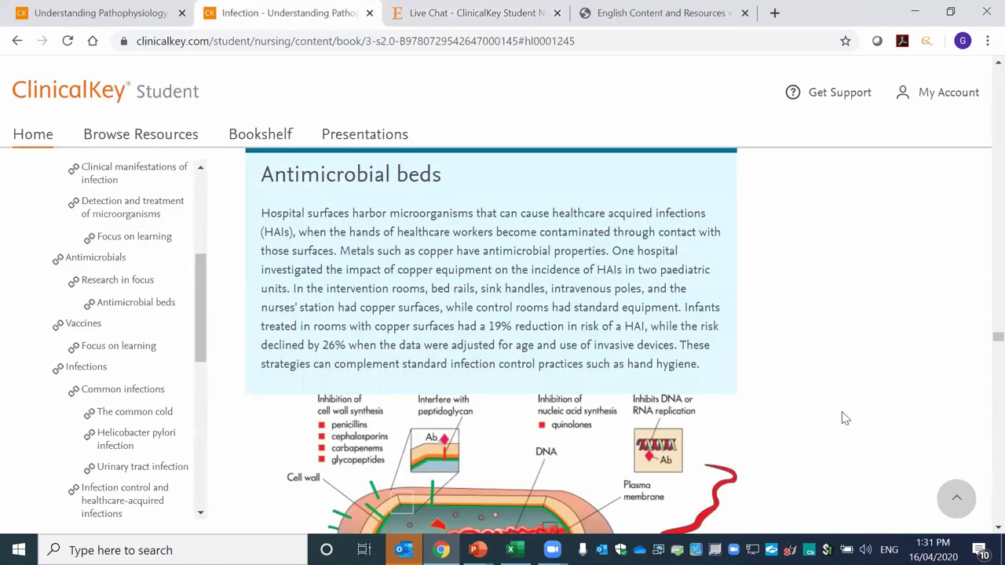